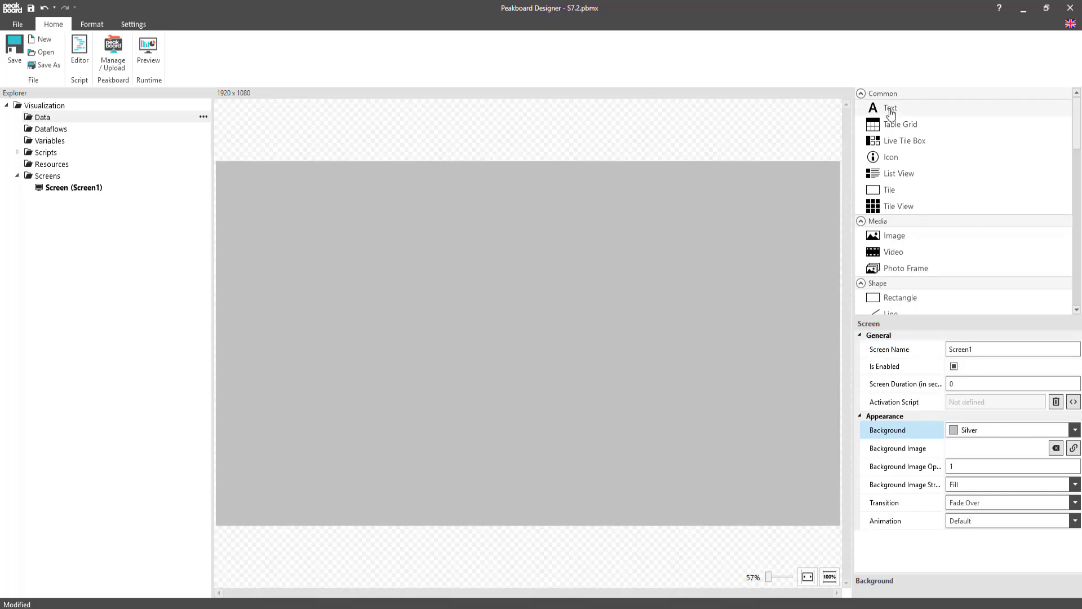
Step: Add a text control to the screen and set its width to 1600, height to 250, top to 90 and left to 160
double_click(890, 111)
drag(313, 197, 502, 231)
scroll(942, 517, down, 5)
click(997, 467)
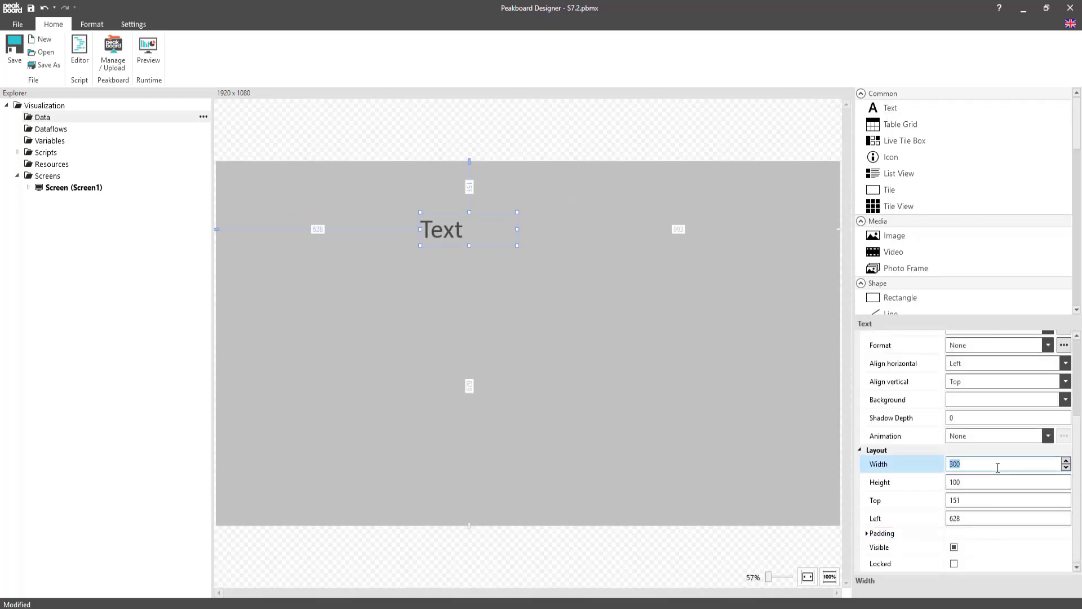
text(1600)
key(Tab)
text(250)
key(Tab)
text(90)
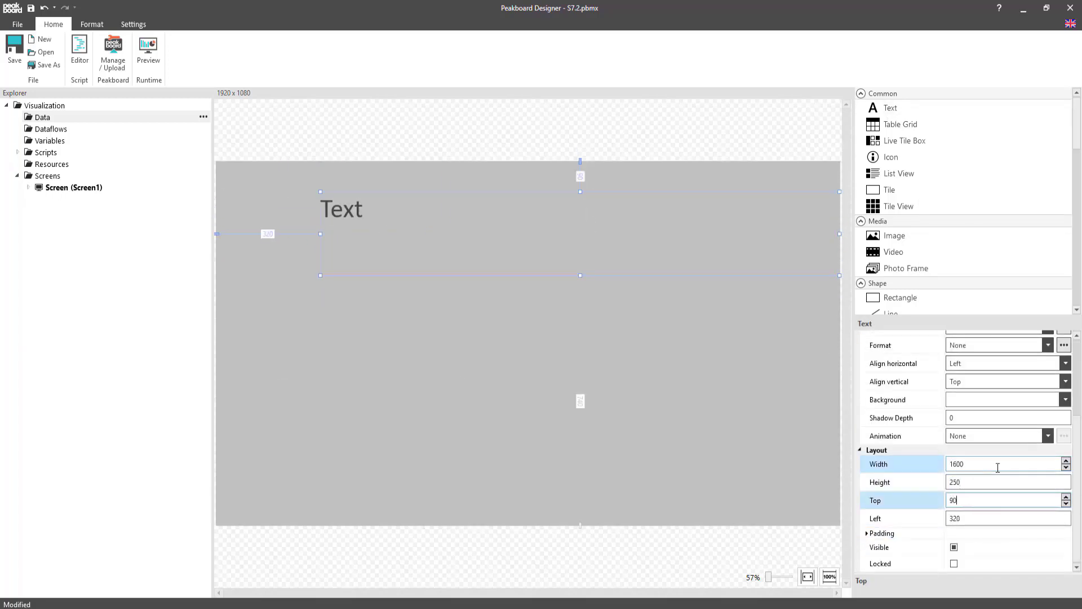
key(Tab)
text(160)
Step: Give the text control a white background and a shadow depth of 2
scroll(969, 467, up, 5)
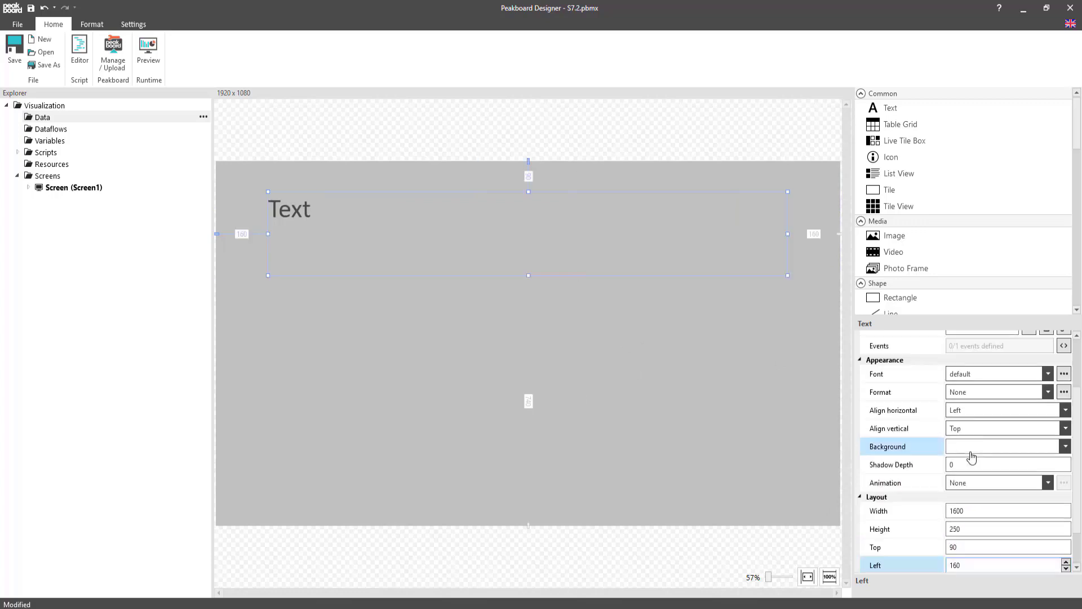
click(966, 523)
click(946, 504)
click(1066, 538)
Step: Center the text control's content both horizontally and vertically
click(980, 487)
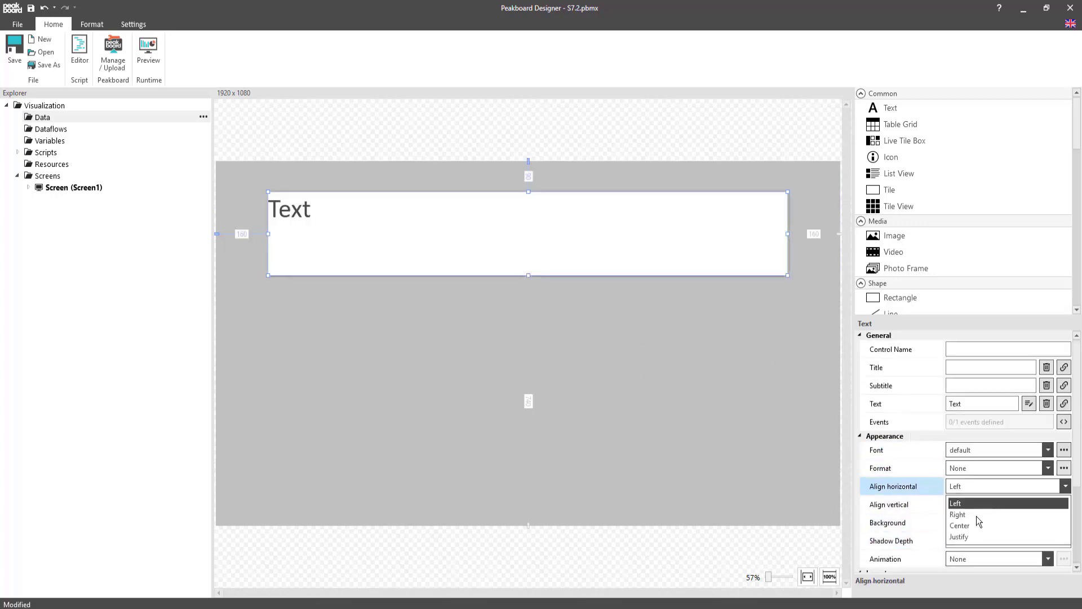
click(974, 526)
click(970, 505)
click(967, 535)
Step: Change the text control's content to "S7 Controller Machine 1"
double_click(509, 241)
text(S)
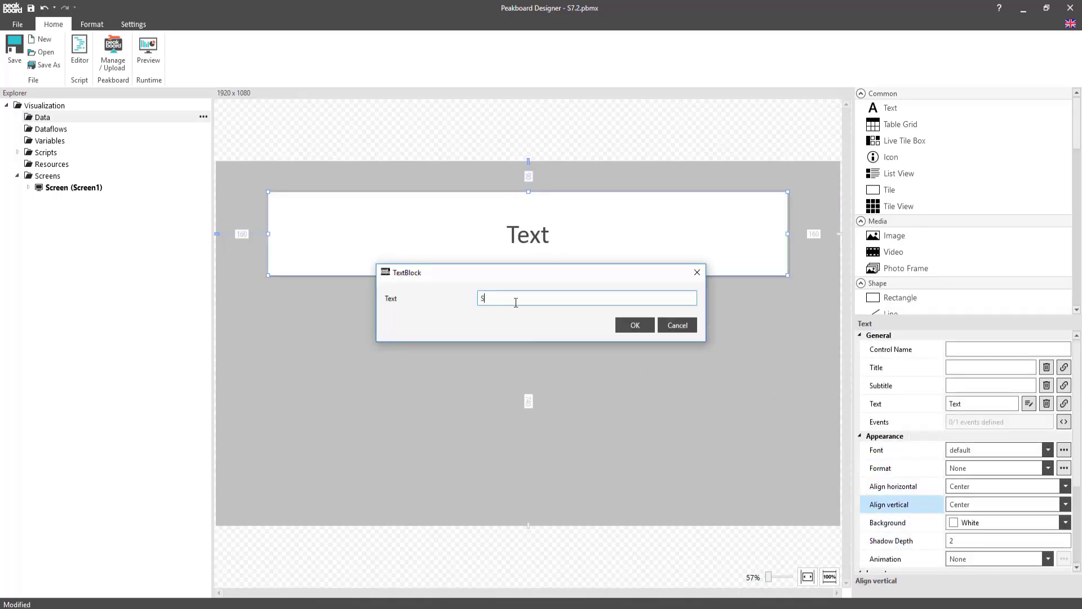
text(7 Controller Machine 1)
key(Return)
click(646, 331)
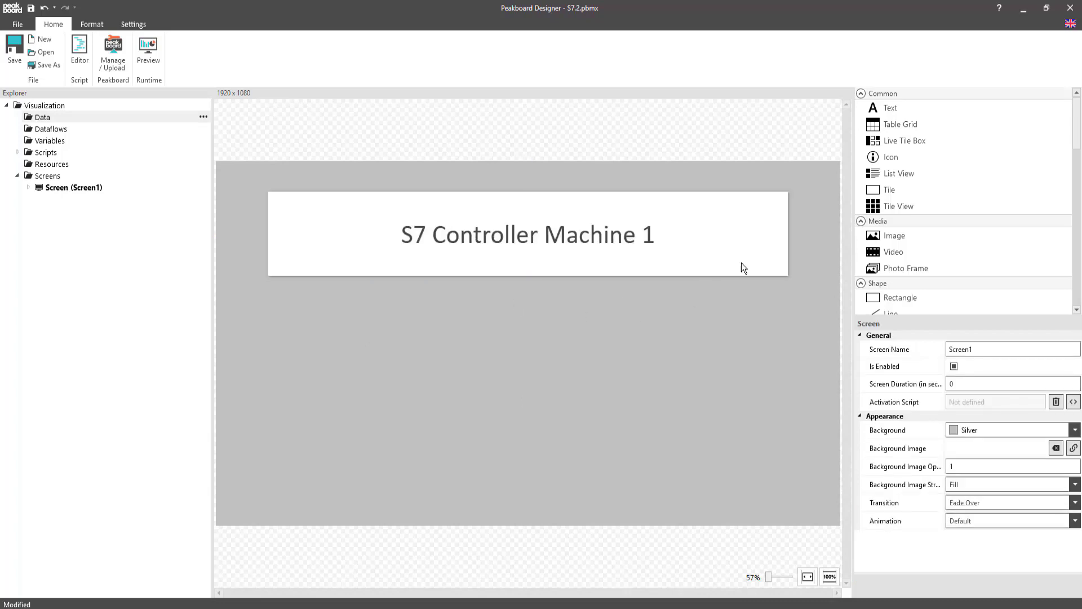
Step: Duplicate the heading box below the original and set the copy's width to 790, top to 360 and left to 160
drag(681, 256, 698, 365)
scroll(982, 463, down, 5)
double_click(982, 463)
text(790)
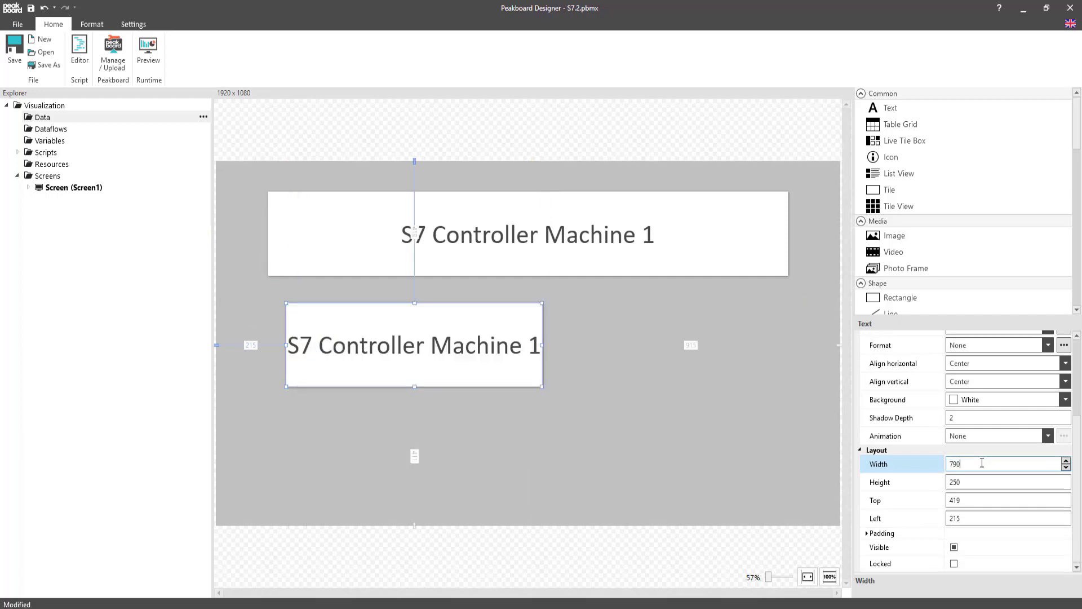
key(Tab)
key(Tab)
text(360)
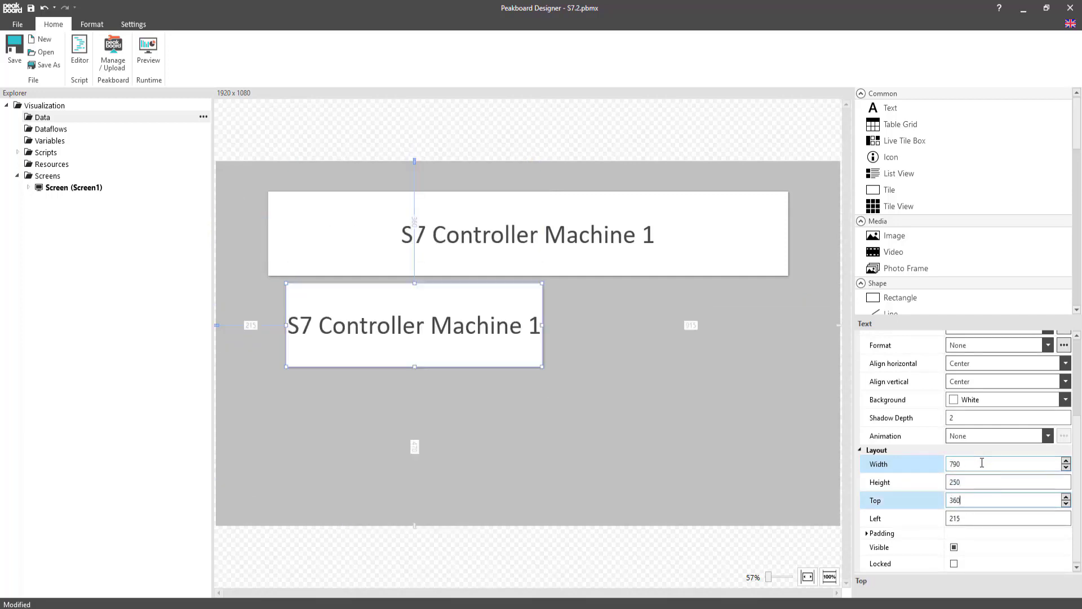
key(Tab)
text(160)
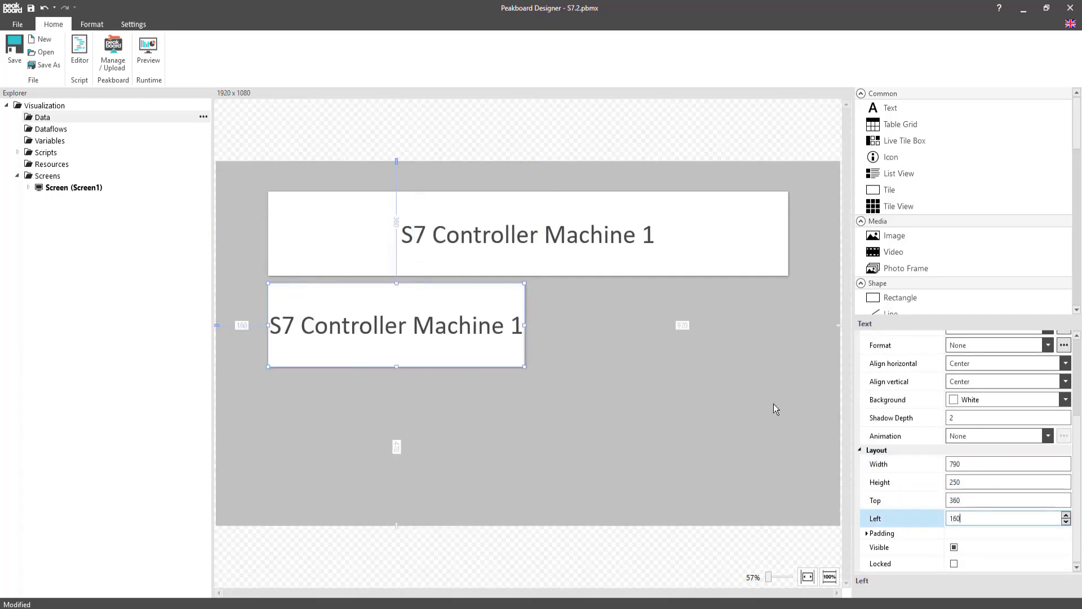
Step: Clear the copied box's text and give it the title "Current Amount:"
scroll(1004, 451, up, 5)
click(1047, 404)
click(966, 366)
text(Cu)
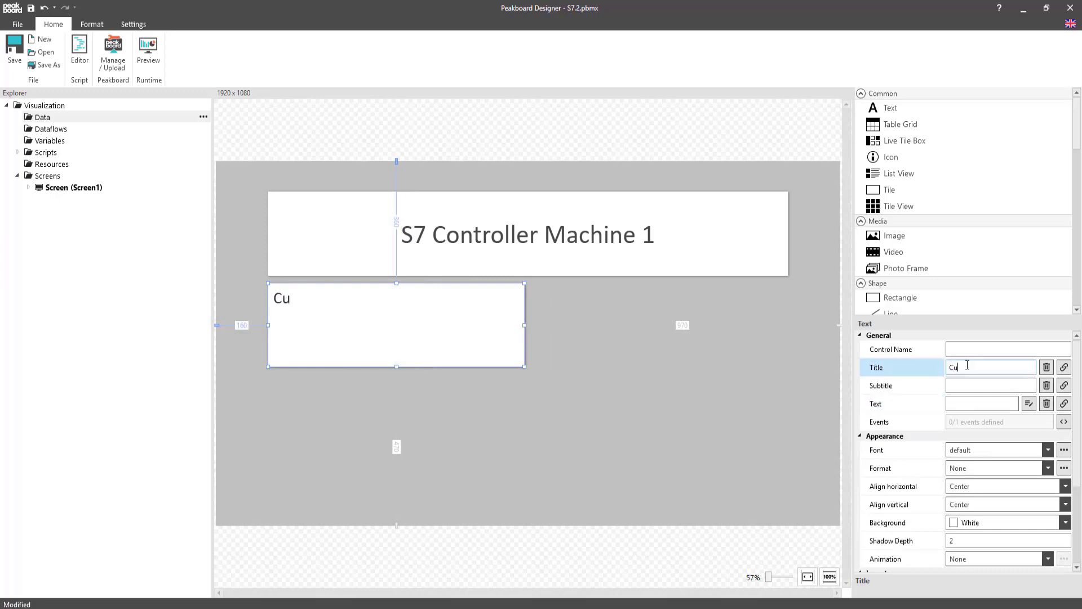
text(rrent Amount)
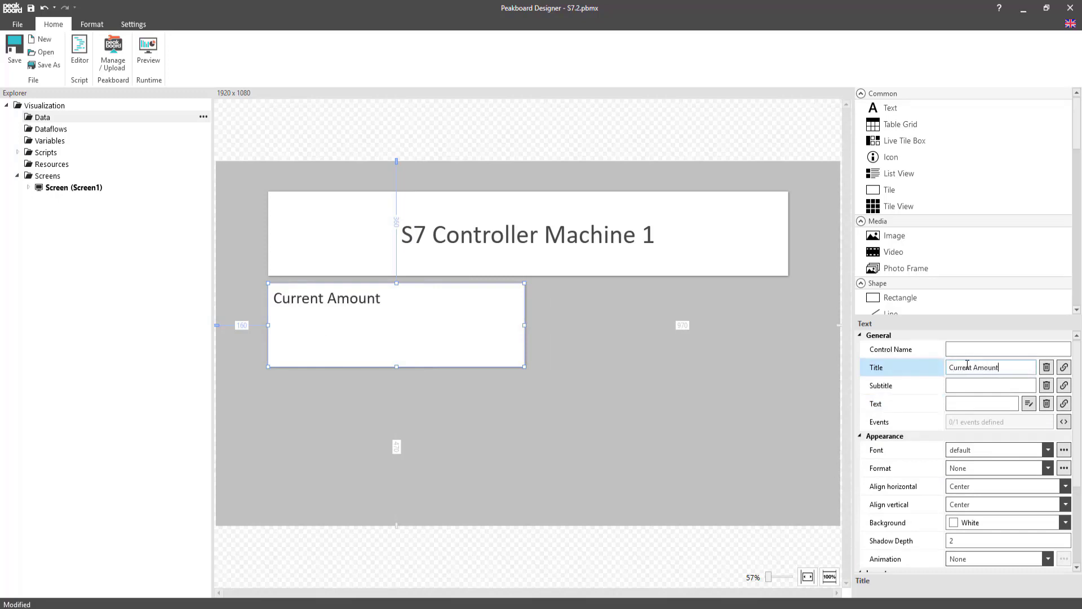
click(689, 357)
click(503, 343)
click(1007, 367)
text(:)
click(610, 327)
Step: Duplicate the "Current Amount:" box and place the copy beside it, at left 970 and top 360
click(452, 342)
key(ctrl+c)
key(ctrl+v)
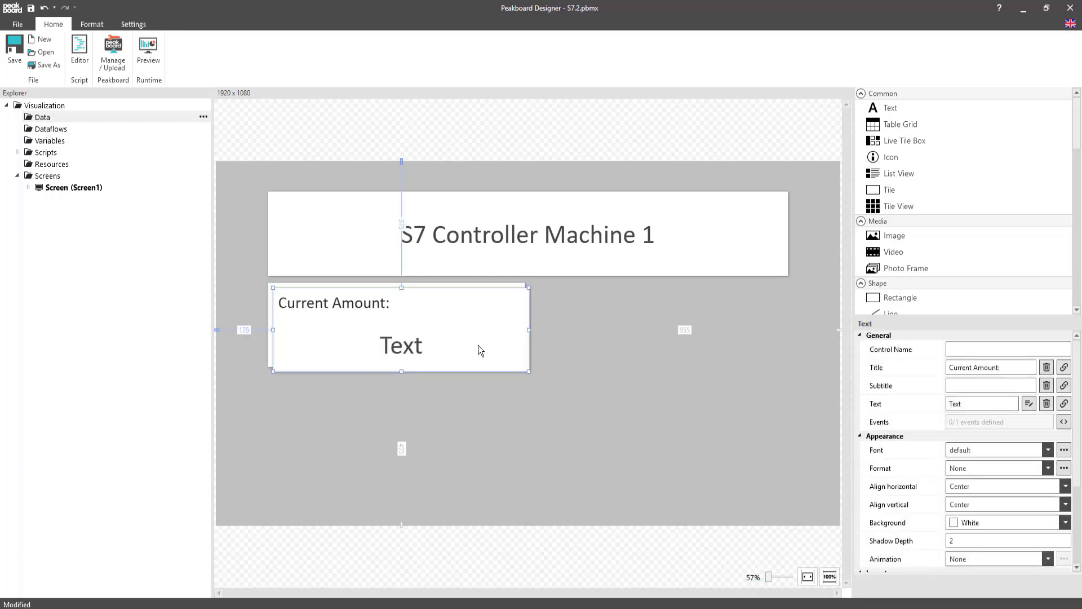
drag(478, 345, 703, 339)
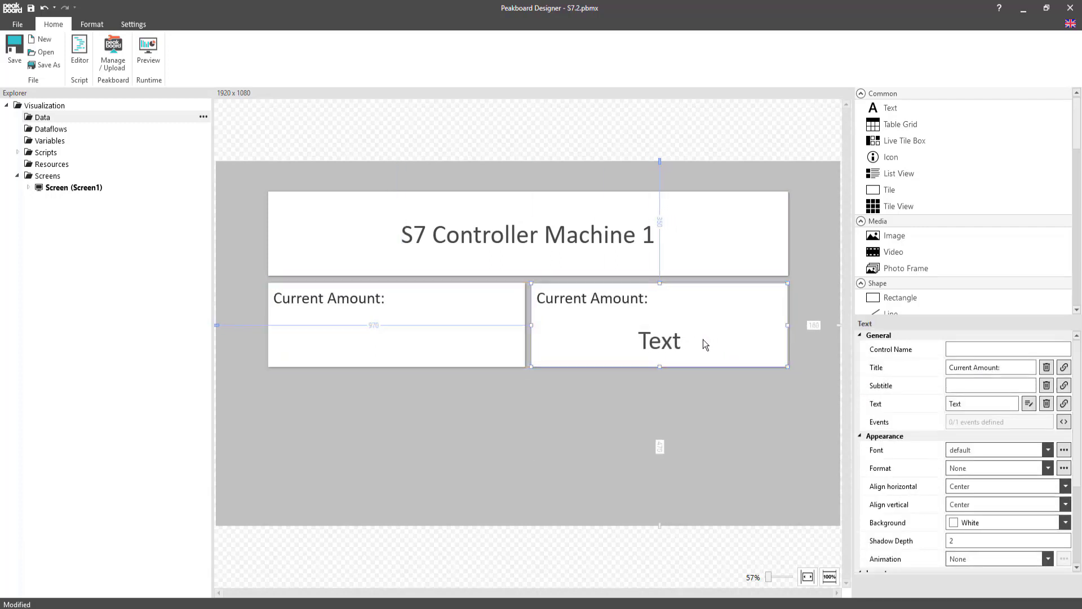
Step: Clear the second copy's text and change its title to "Of:"
click(1047, 403)
drag(1009, 367, 914, 358)
text(Of:)
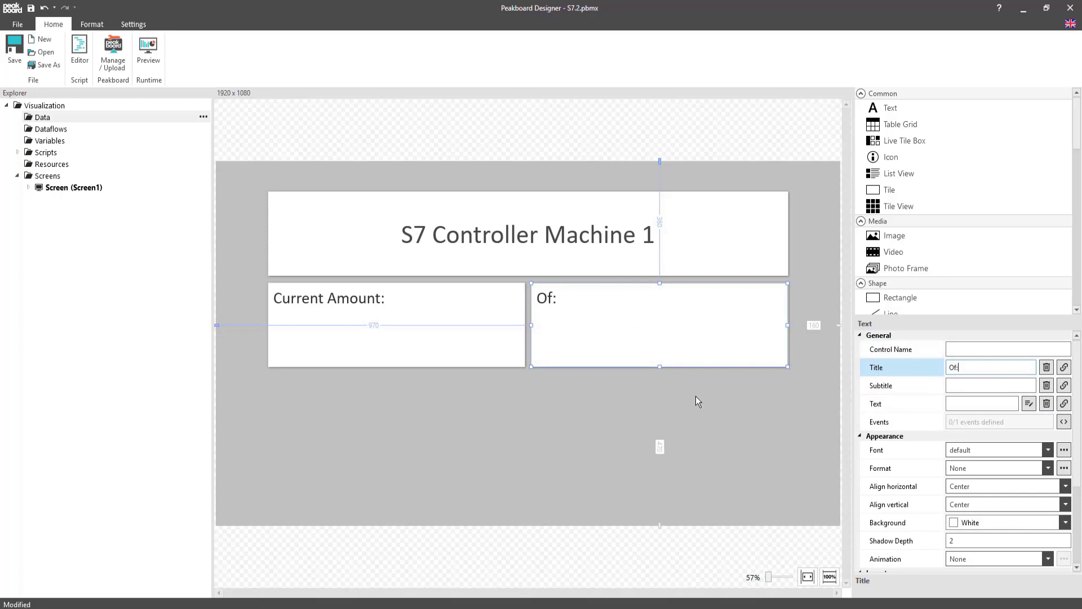
click(695, 396)
Step: Add a rectangle below the boxes and set its width to 1600, height to 360, top to 630 and left to 160
scroll(953, 235, down, 1)
click(899, 270)
drag(252, 201, 297, 415)
scroll(1020, 516, down, 3)
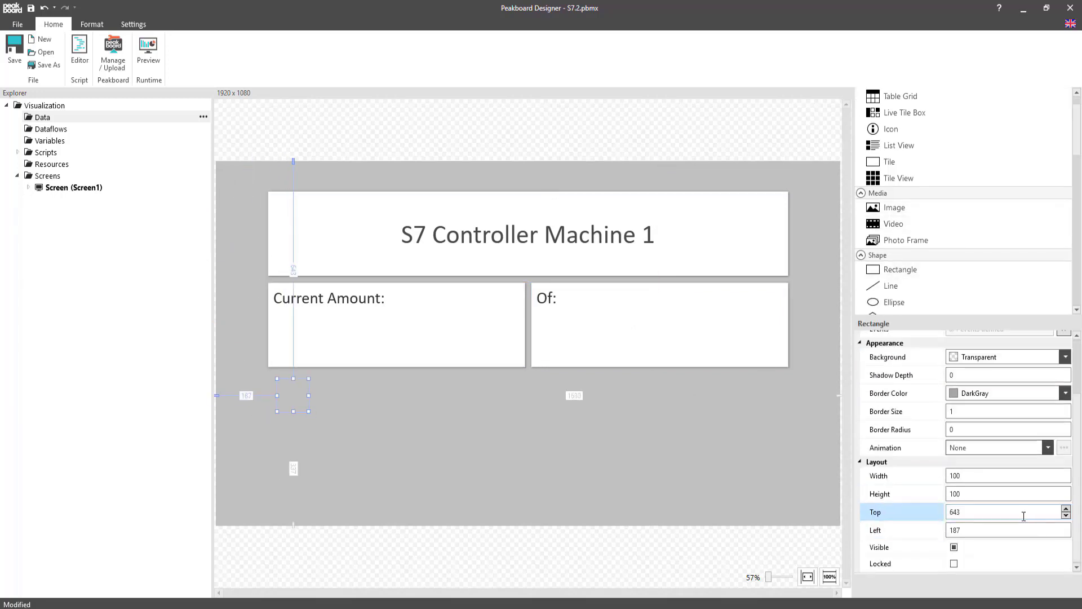
double_click(987, 476)
text(1600)
key(Tab)
text(360)
key(Tab)
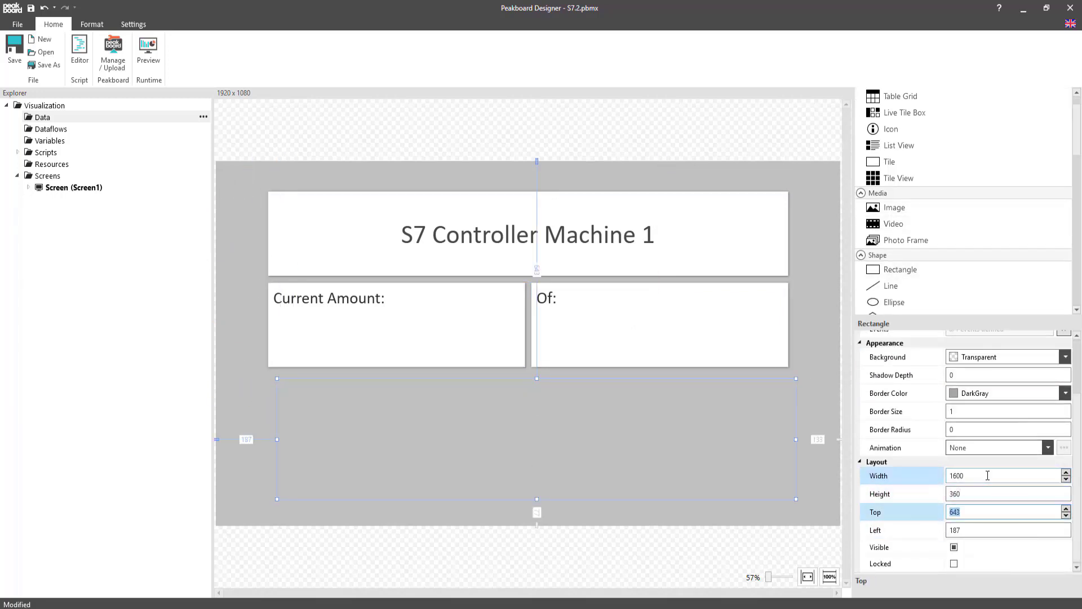
text(630)
key(Tab)
text(160)
Step: Give the new rectangle a white background
click(980, 360)
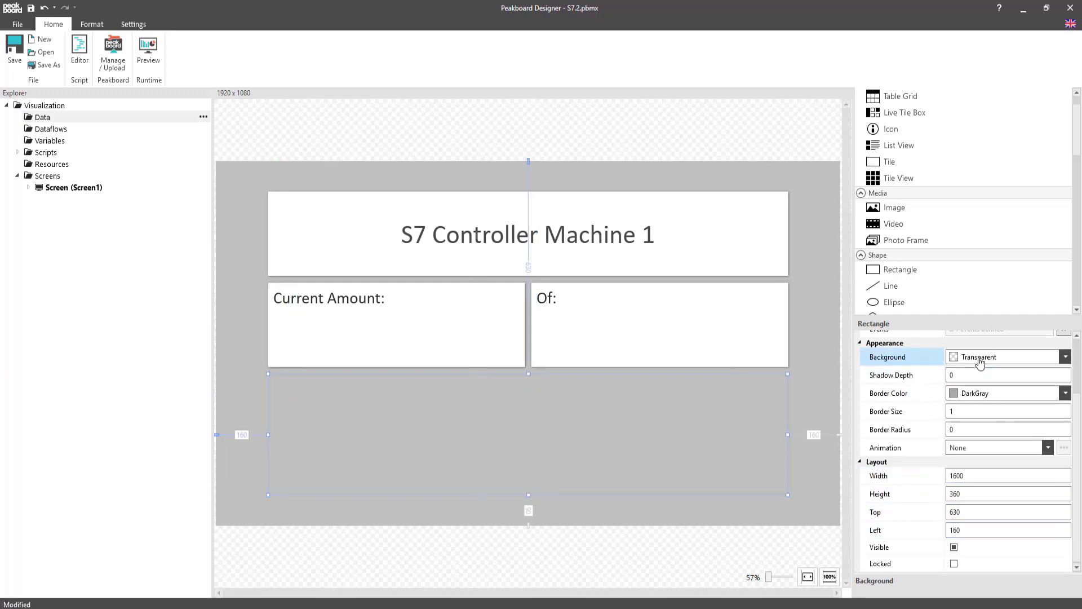
click(920, 558)
scroll(902, 496, up, 2)
click(803, 398)
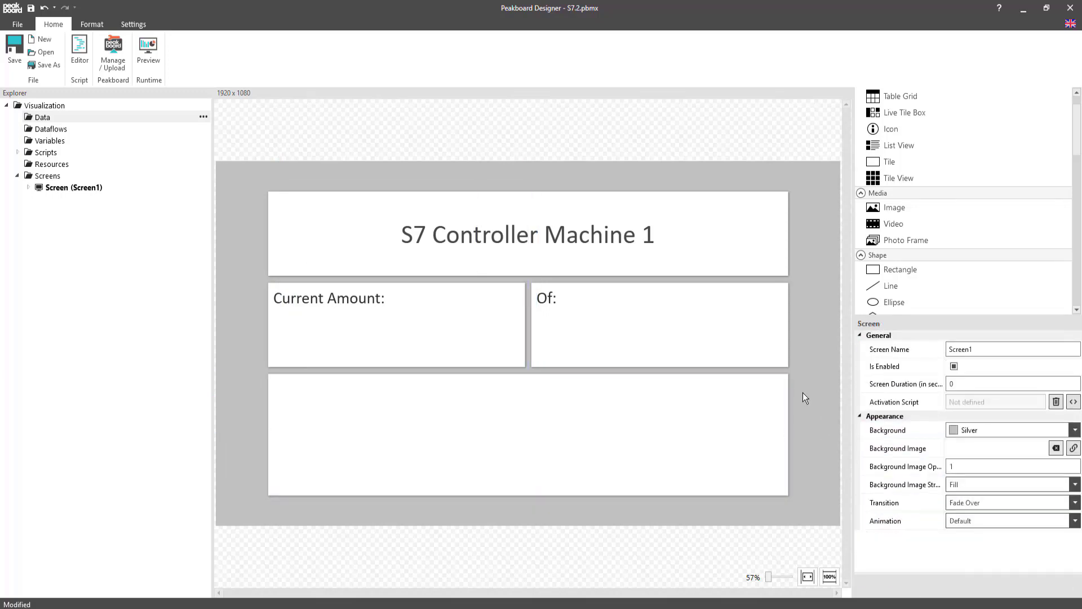
Step: Add a linear gauge over the white rectangle and set its width to 1520, height to 360, top to 630 and left to 200
scroll(916, 237, down, 6)
double_click(907, 255)
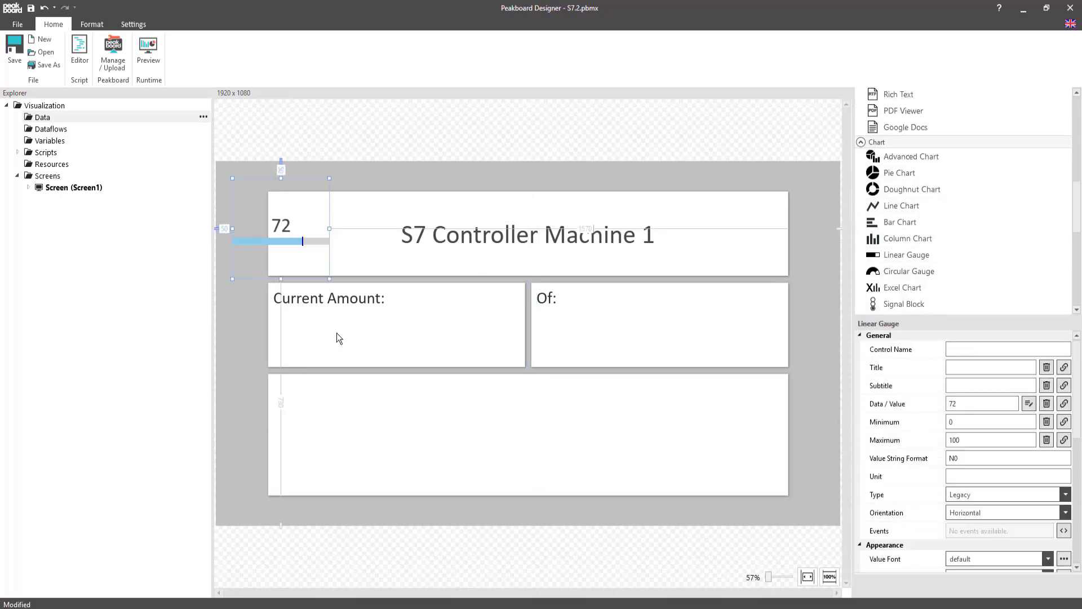
drag(287, 231, 334, 437)
scroll(979, 479, down, 5)
double_click(978, 464)
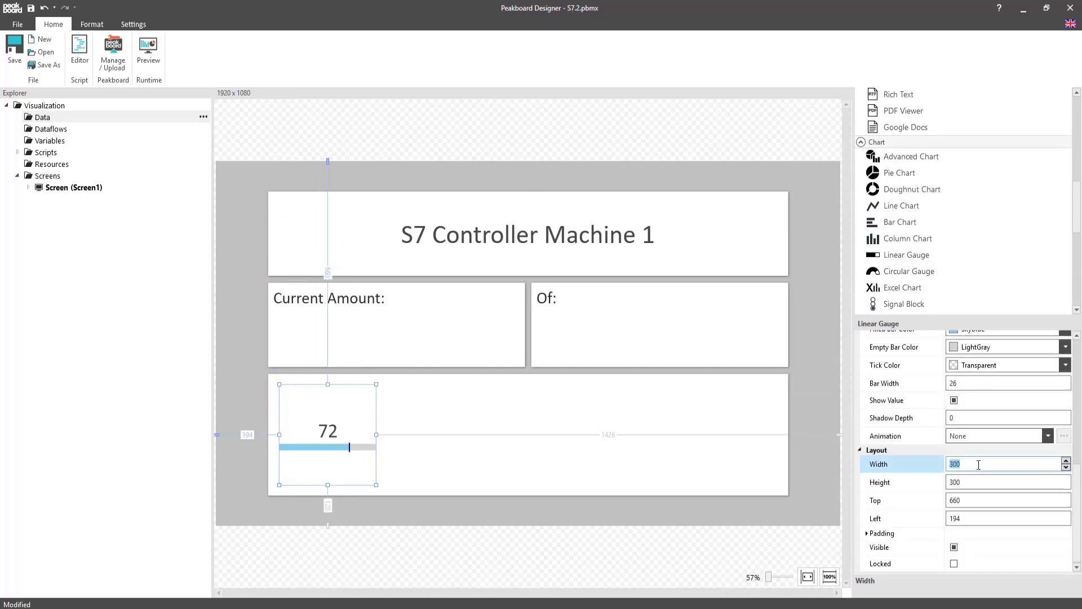
text(1520)
key(Tab)
text(360)
key(Tab)
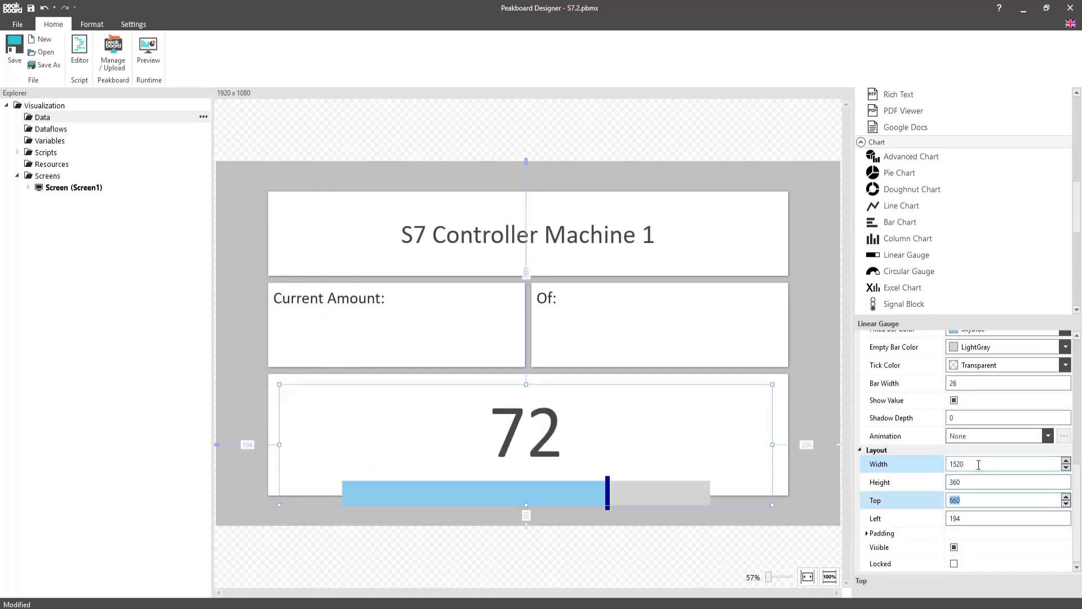
text(630)
key(Tab)
text(200)
Step: Set the gauge's value font to small and its needle color to transparent (#00000000)
scroll(930, 457, up, 4)
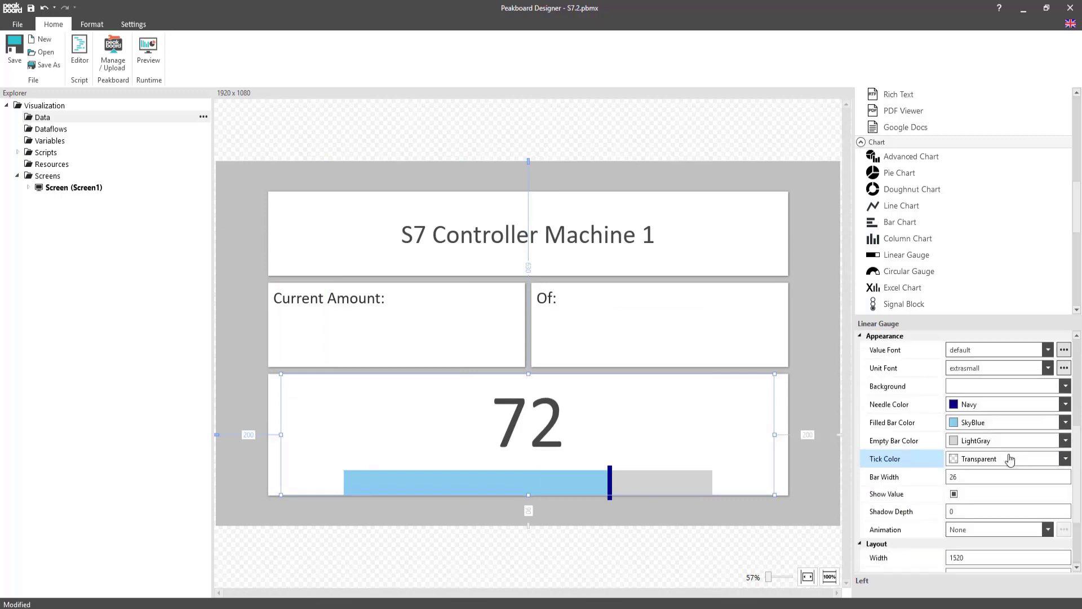
click(995, 443)
click(975, 511)
click(975, 501)
click(949, 483)
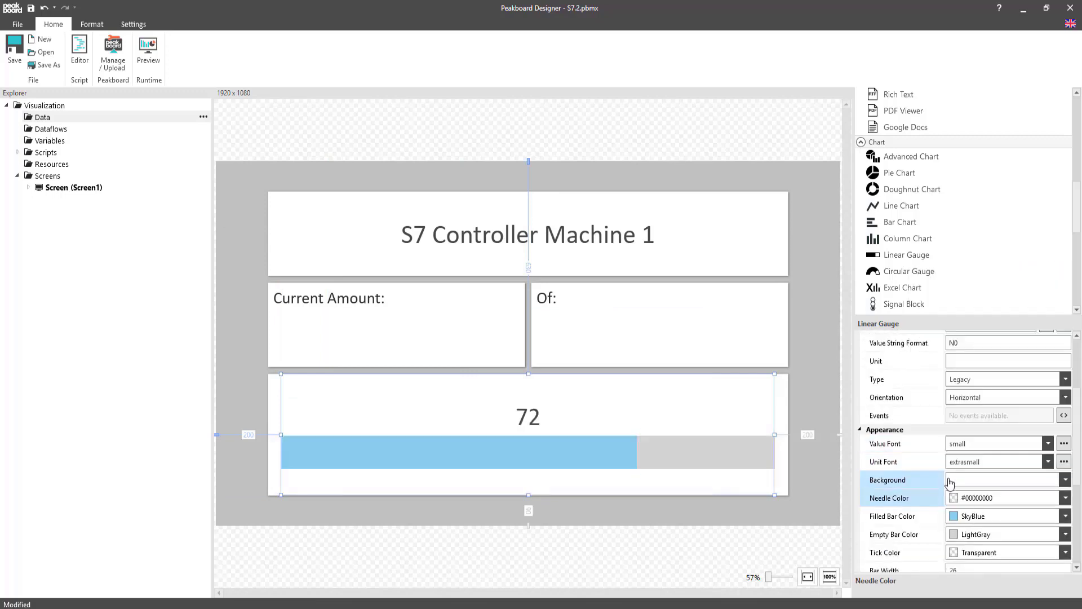
click(815, 439)
Step: Start a new Siemens S7 data source named Machine1 with IP 192.168.0.250 and controller type S7 1500
right_click(48, 116)
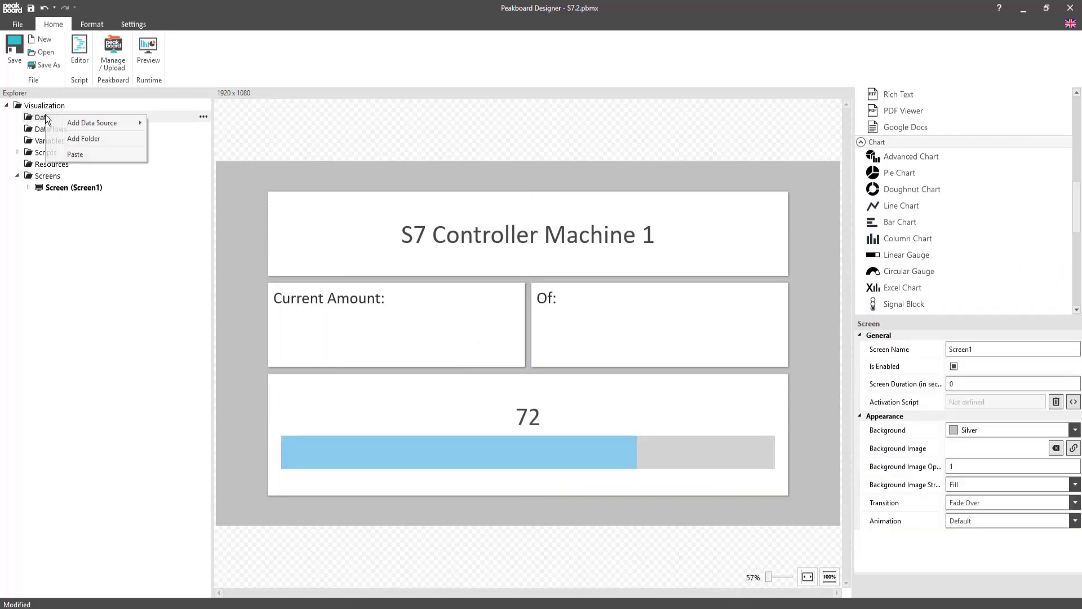
mouse_move(70, 122)
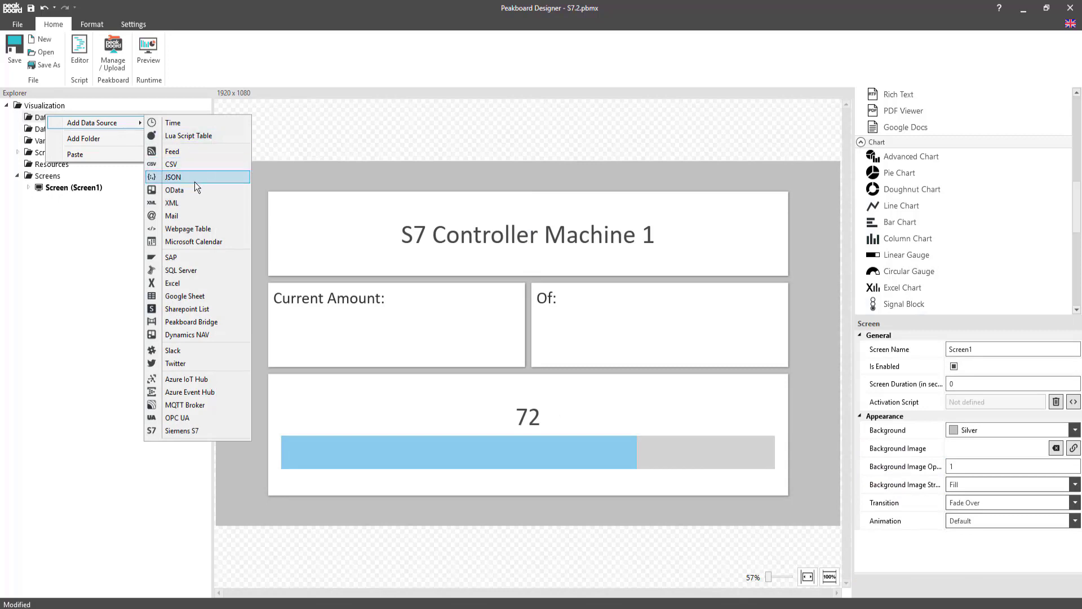
click(197, 431)
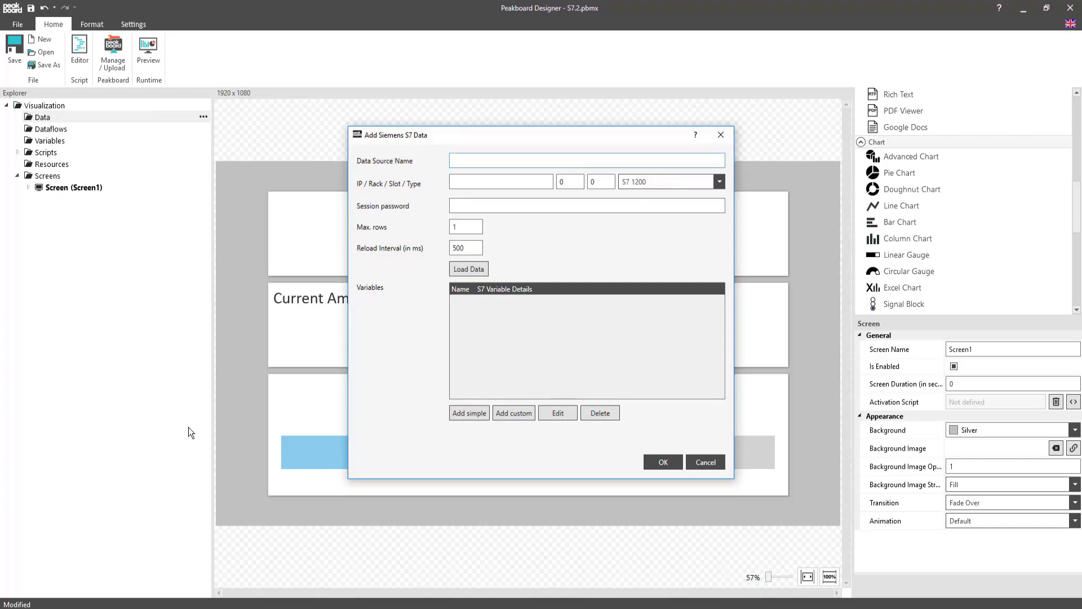
text(Machine1)
click(462, 180)
text(192.168.0.250)
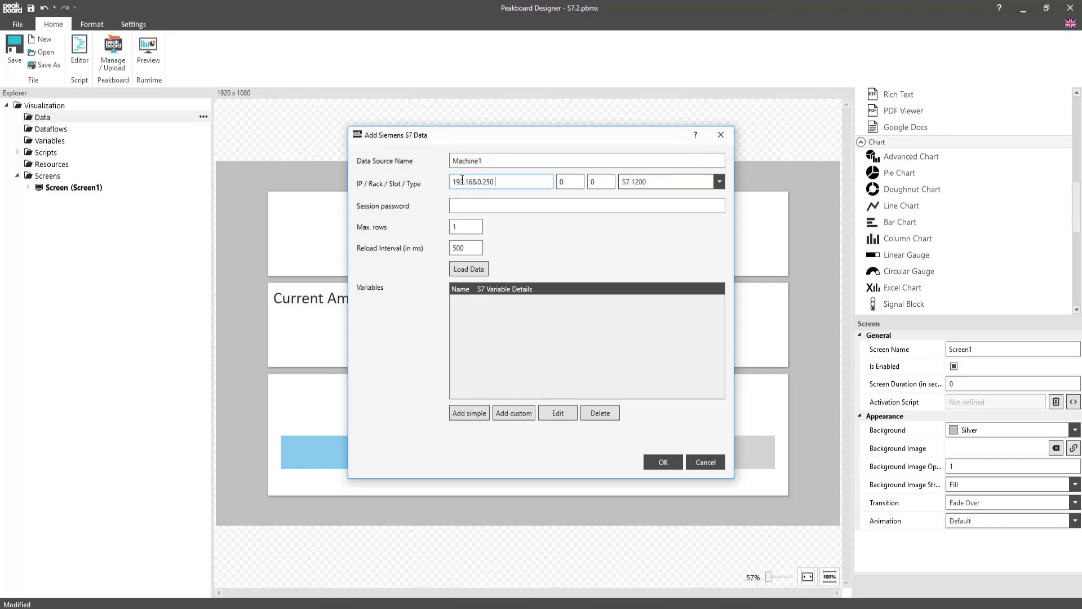
click(719, 182)
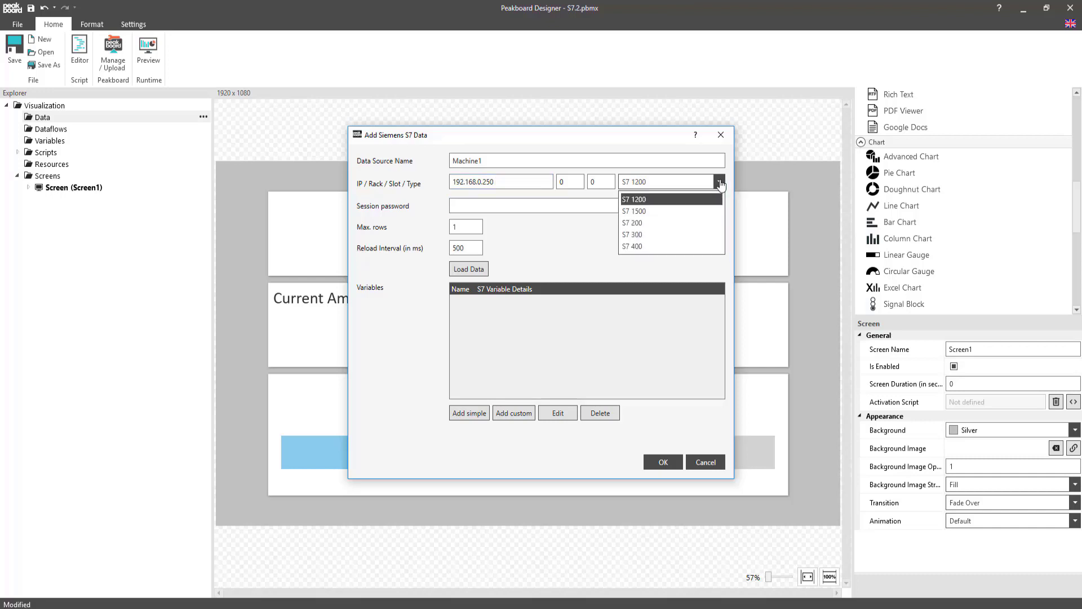
click(685, 213)
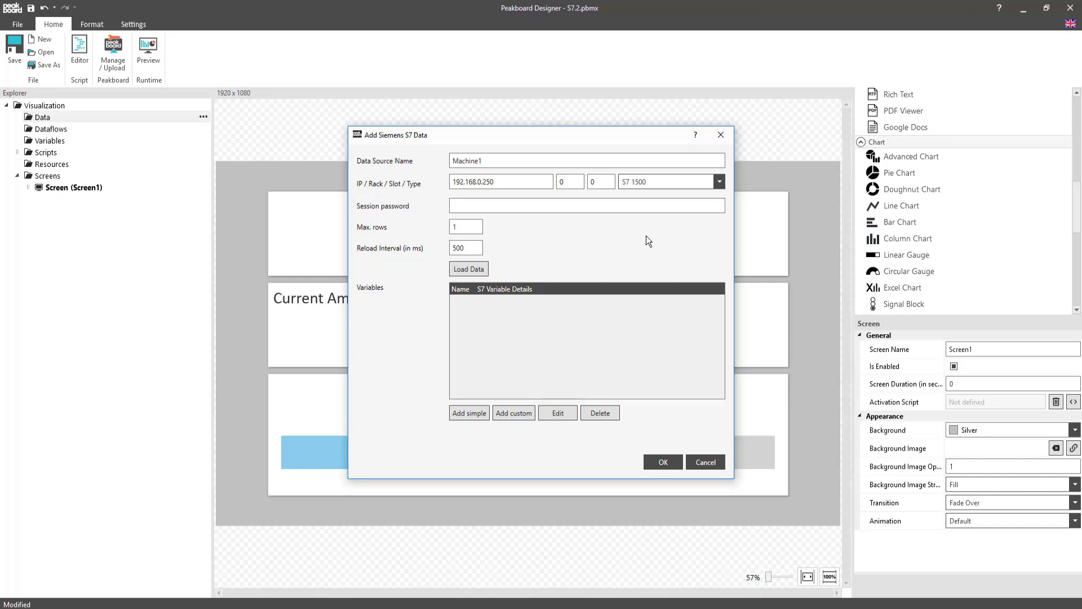
Step: Add a simple DataBlock variable named count with datablock number 5, byte offset 264 and data type Int
click(471, 416)
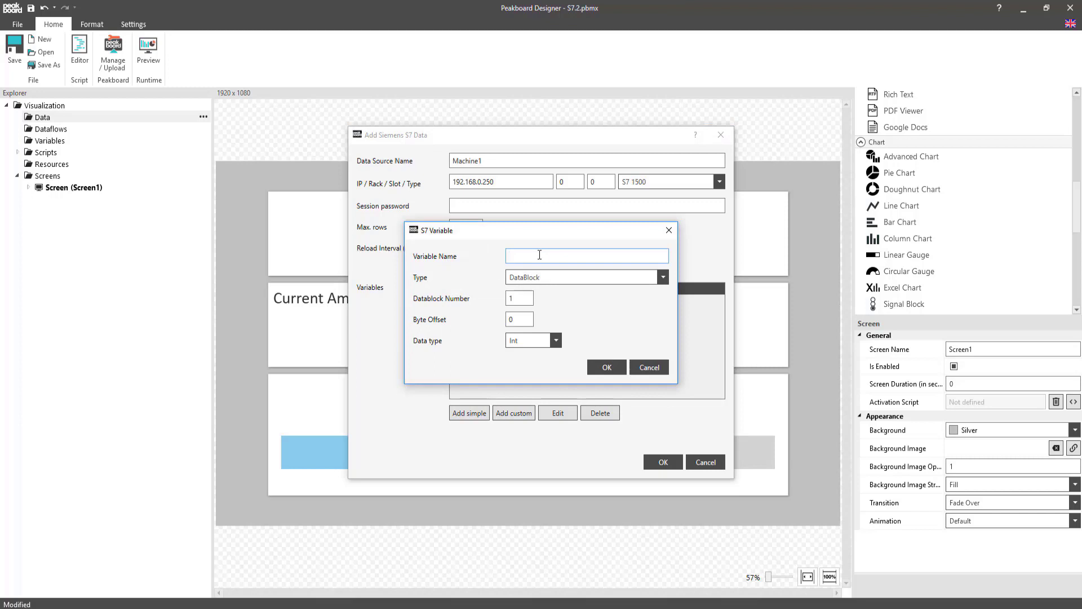
text(count)
key(BackSpace)
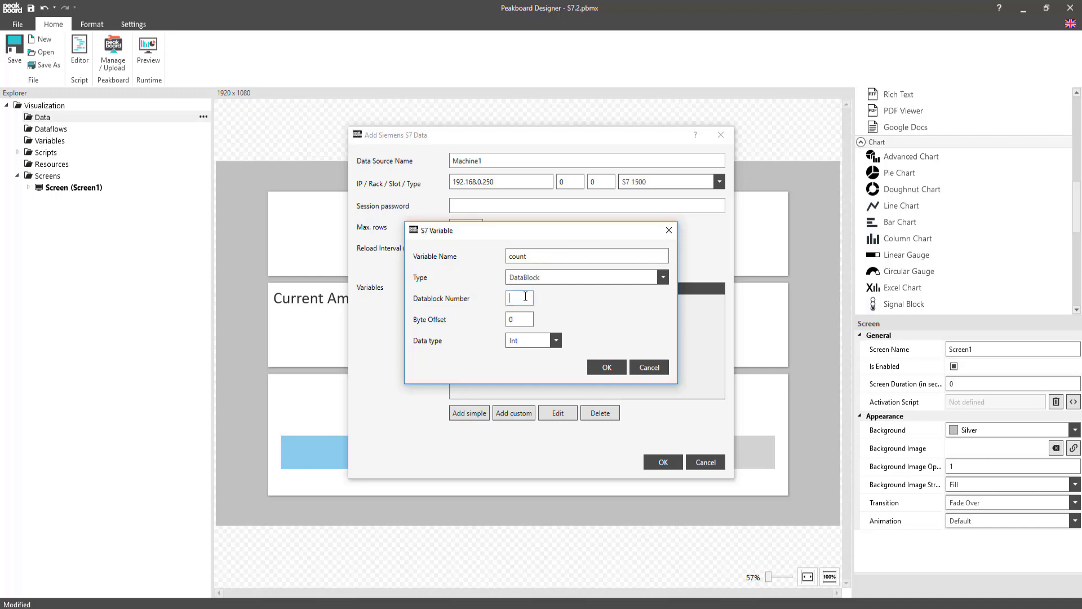
text(5)
click(525, 319)
key(BackSpace)
text(264)
click(596, 367)
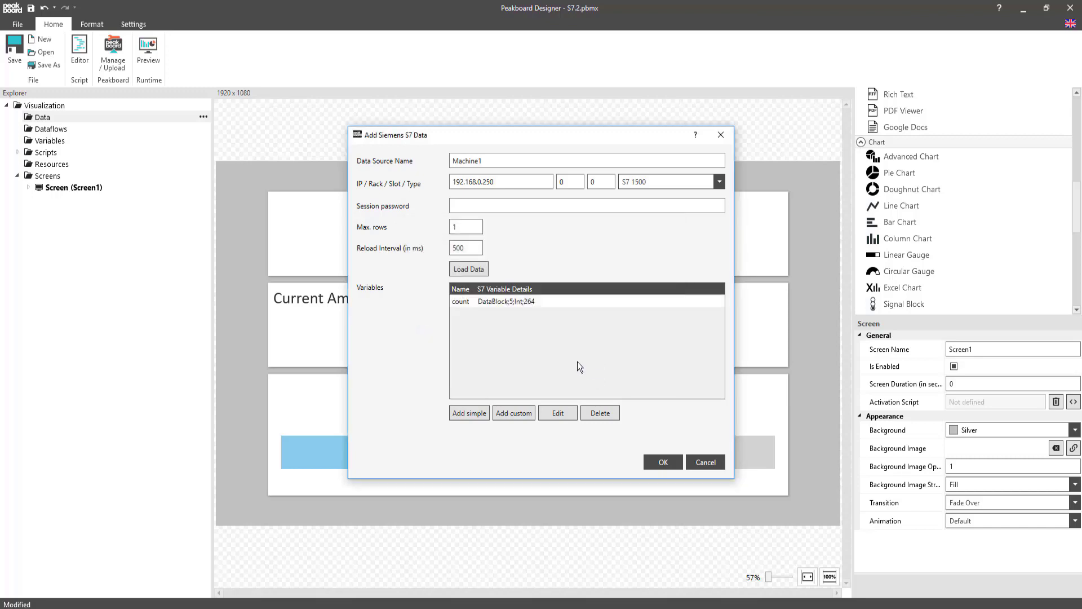
Step: Load a preview of the Machine1 data and save the data source
click(467, 270)
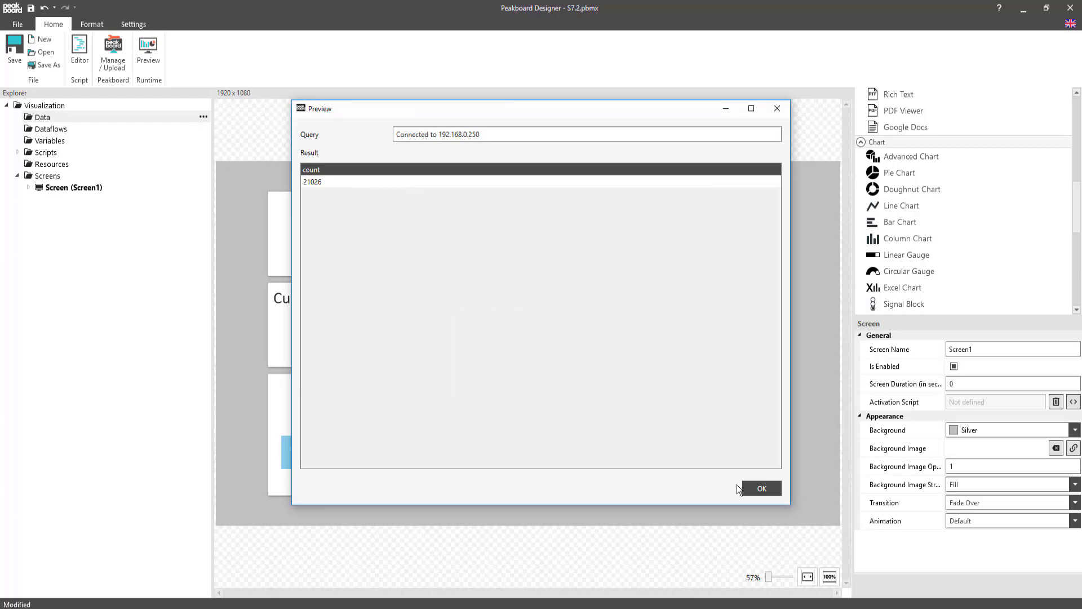
click(756, 486)
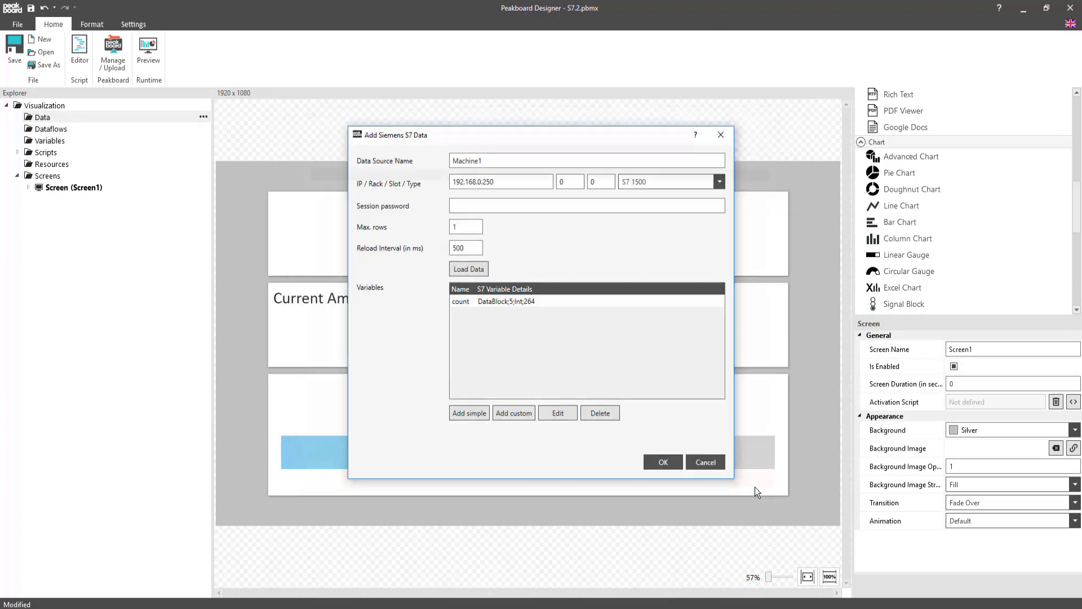
click(666, 459)
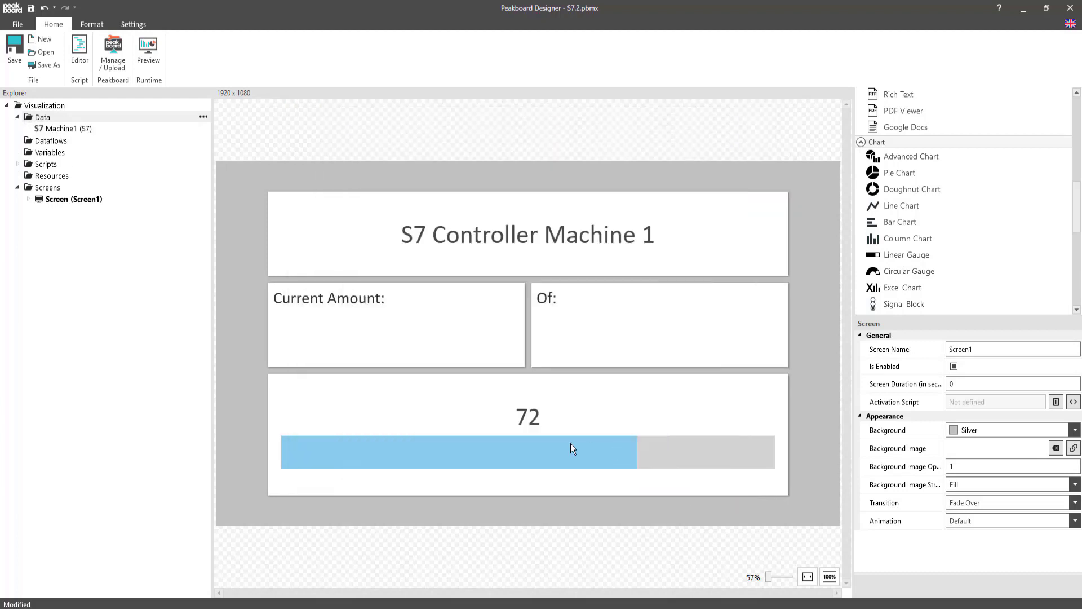
Step: Bind the text of the Current Amount box to row 0, column count of the Machine1 list
click(365, 342)
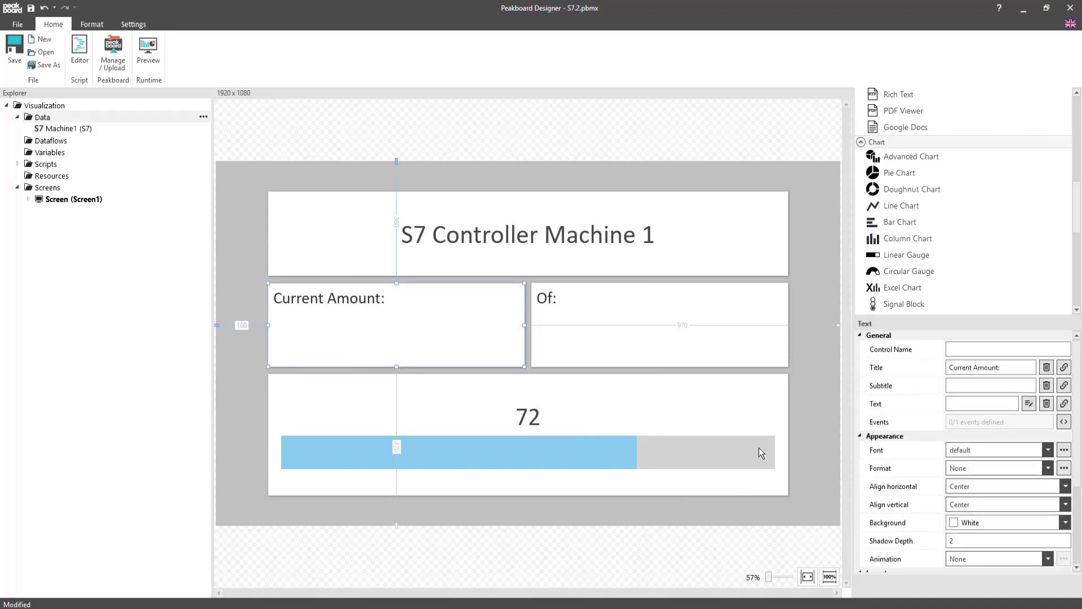
click(1063, 403)
click(567, 314)
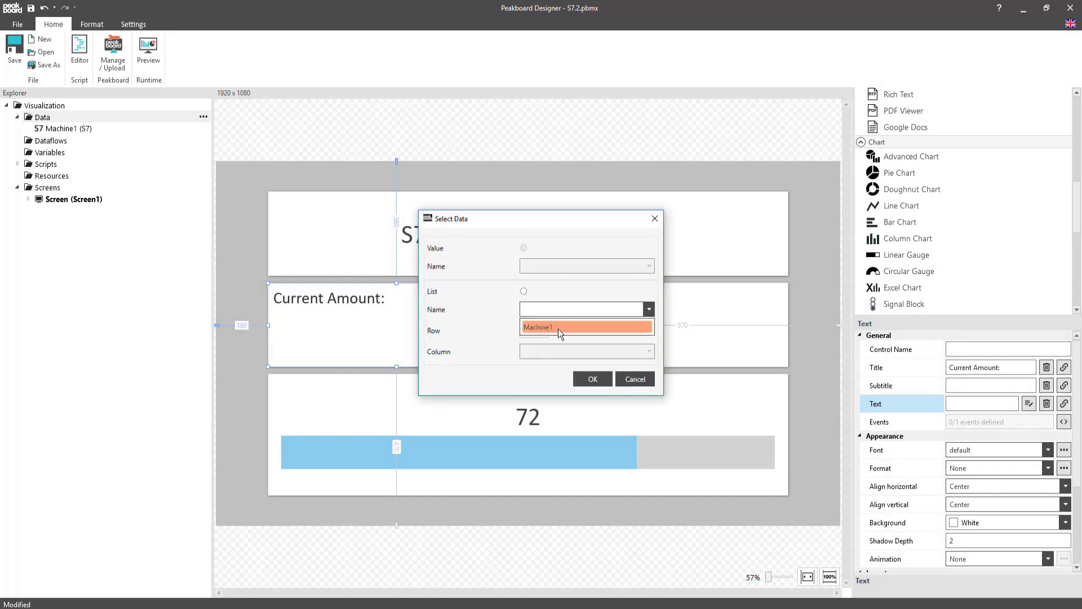
click(557, 328)
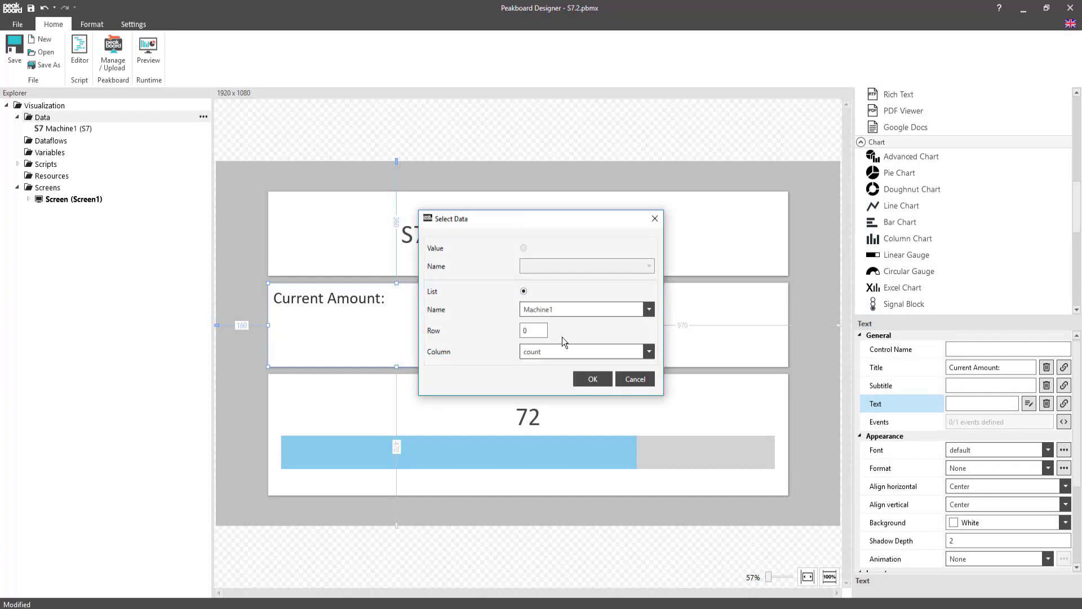
click(593, 381)
Step: Clear the linear gauge's fixed value and bind it to row 0, column count of the Machine1 list
click(576, 425)
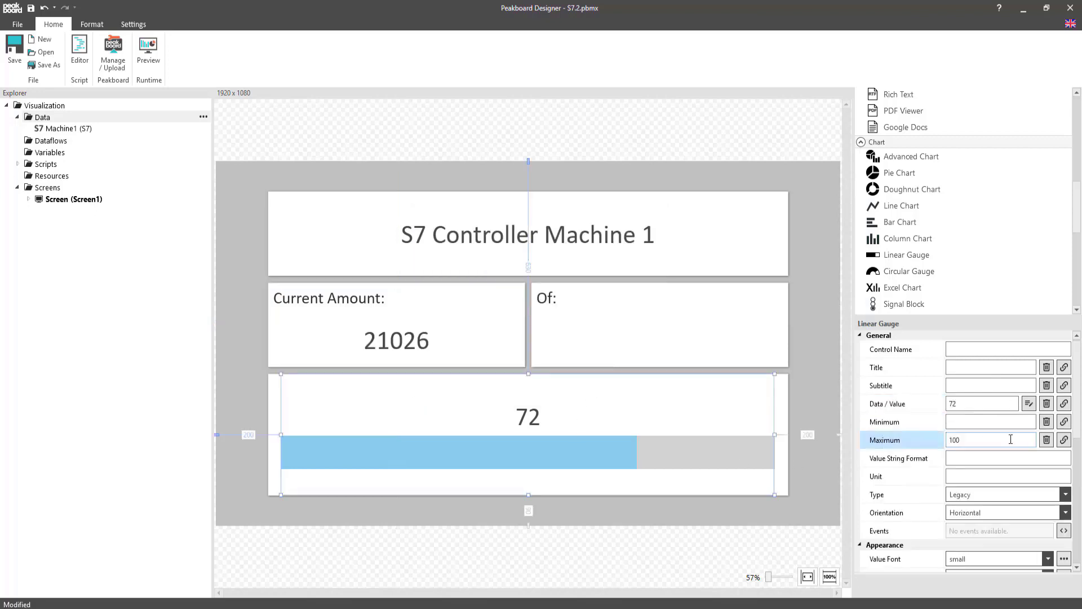
click(1047, 404)
click(1064, 404)
click(647, 309)
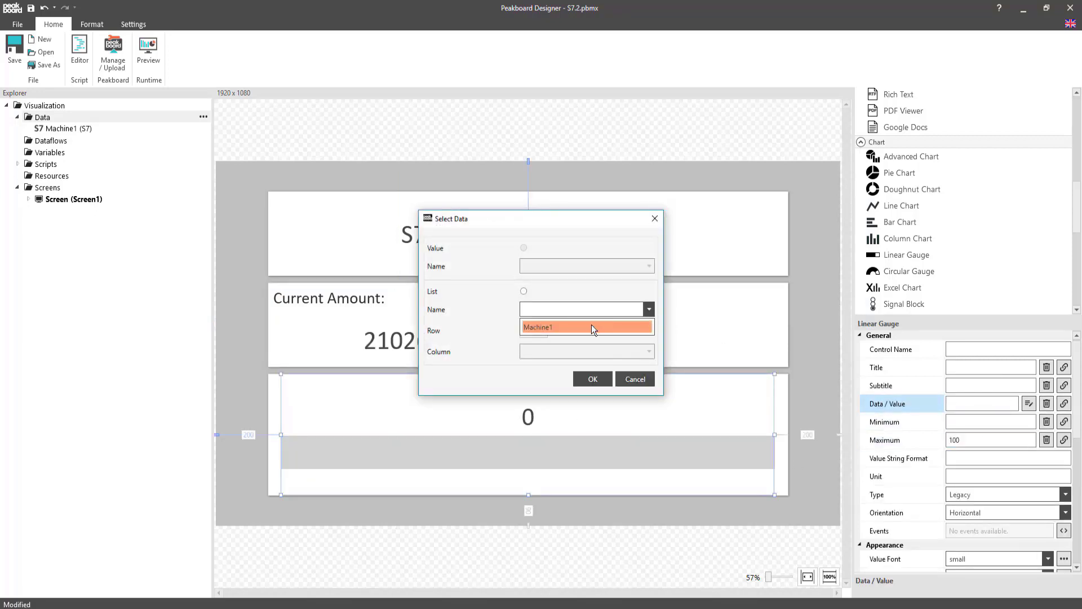
click(591, 324)
click(590, 380)
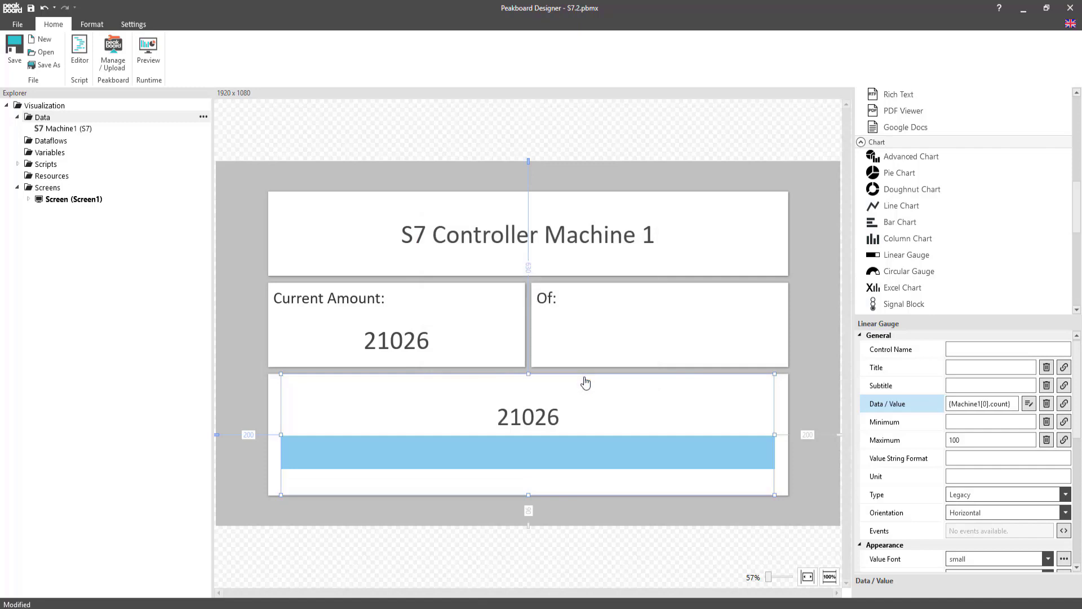
click(797, 386)
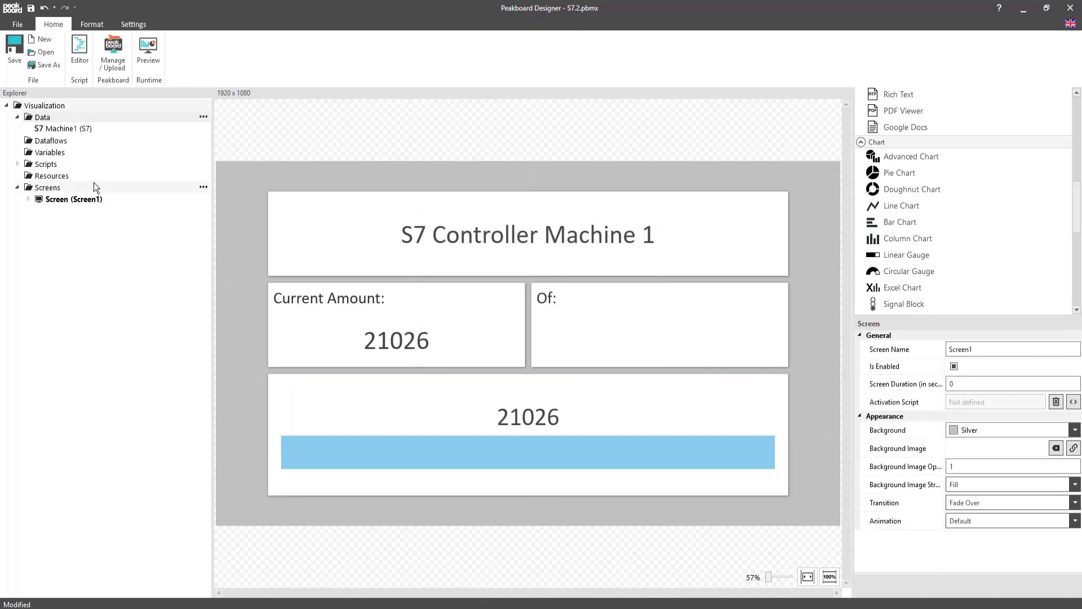
Step: Add a variable named Maximum with data type Number and value 5
right_click(50, 157)
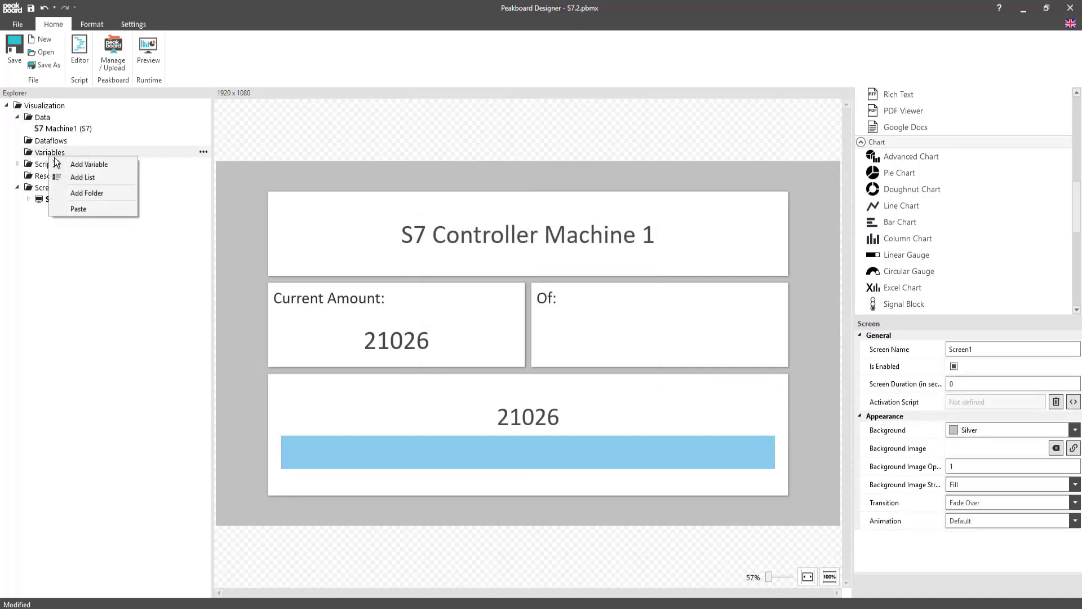
click(64, 164)
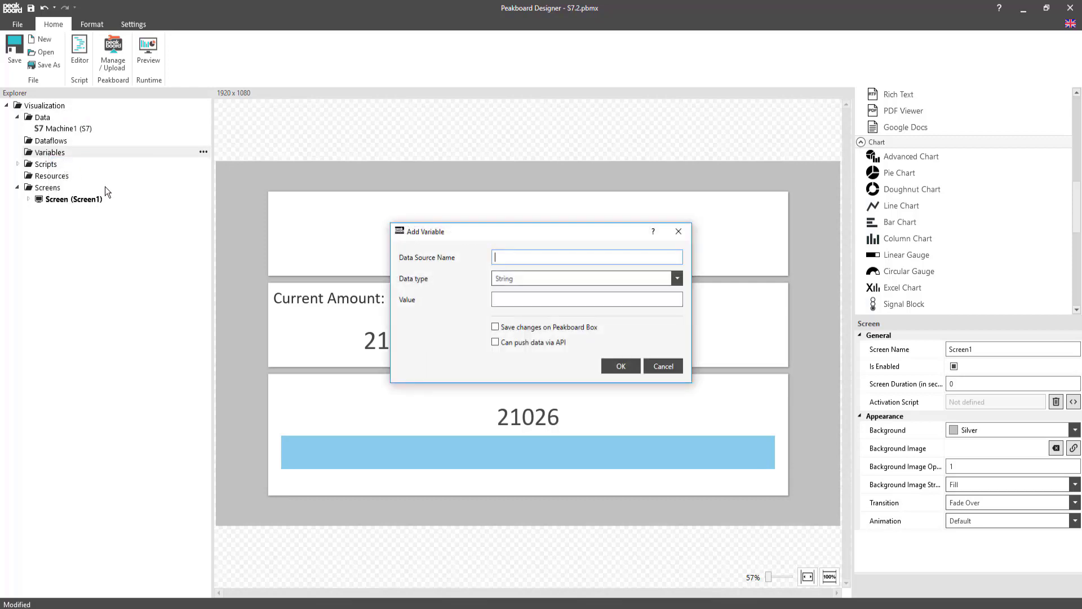
text(Maximum)
click(506, 282)
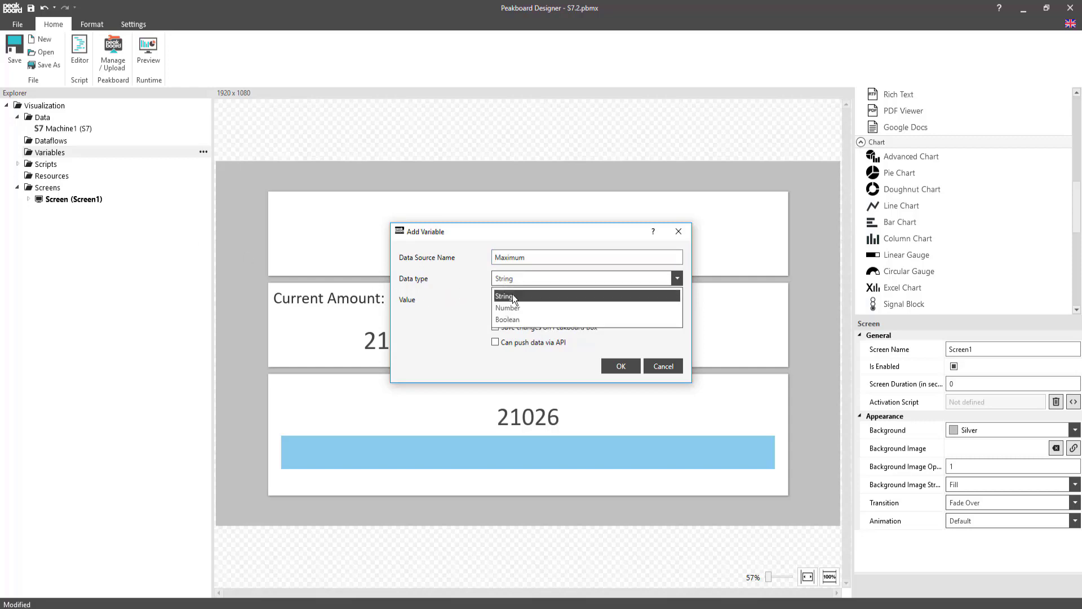
click(512, 307)
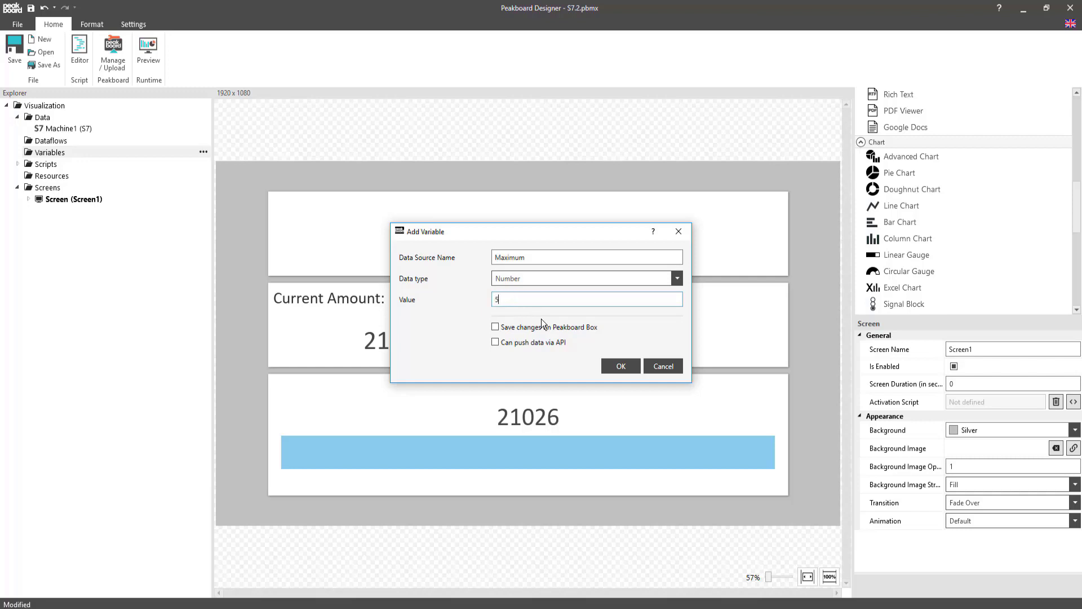
click(609, 367)
Step: Bind the text of the Of: box to the Maximum variable
click(643, 320)
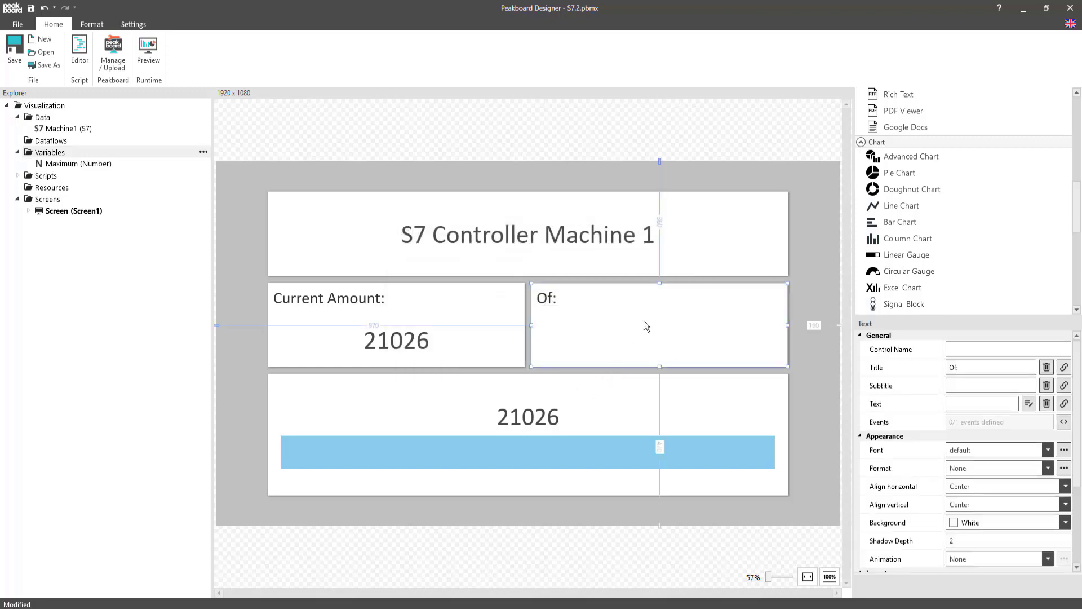
click(1064, 403)
click(648, 266)
click(621, 283)
click(592, 379)
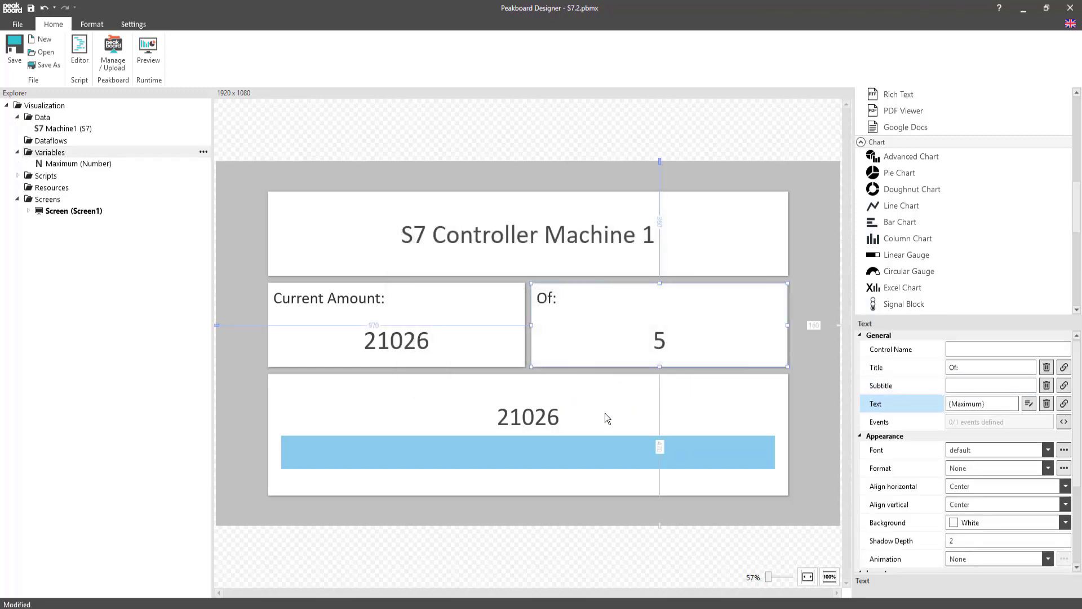
Step: Bind the linear gauge's maximum to the Maximum variable
click(622, 424)
click(1063, 440)
click(644, 266)
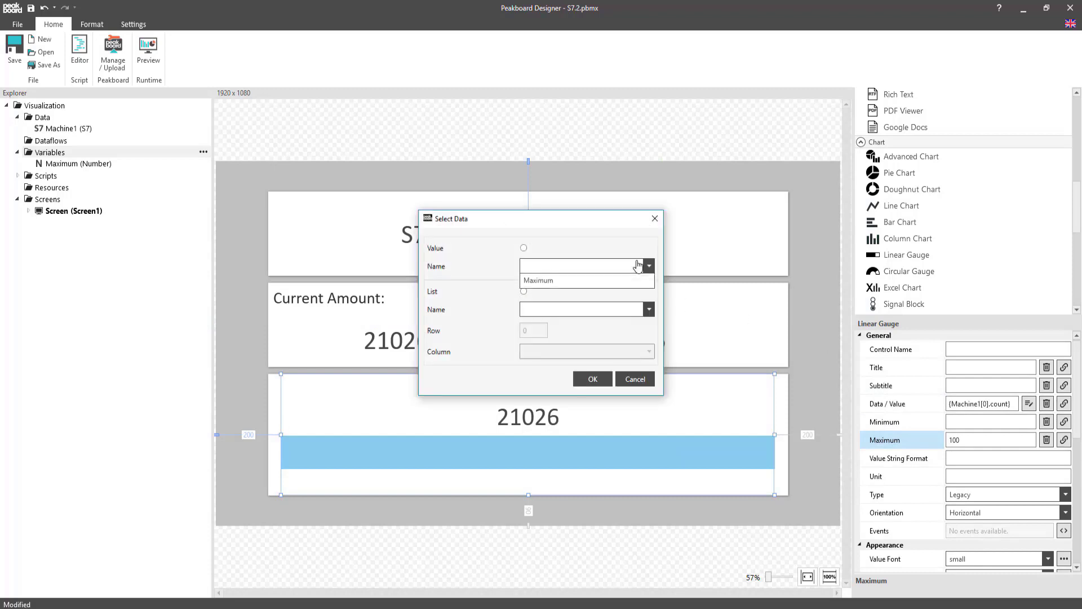
click(621, 283)
click(593, 379)
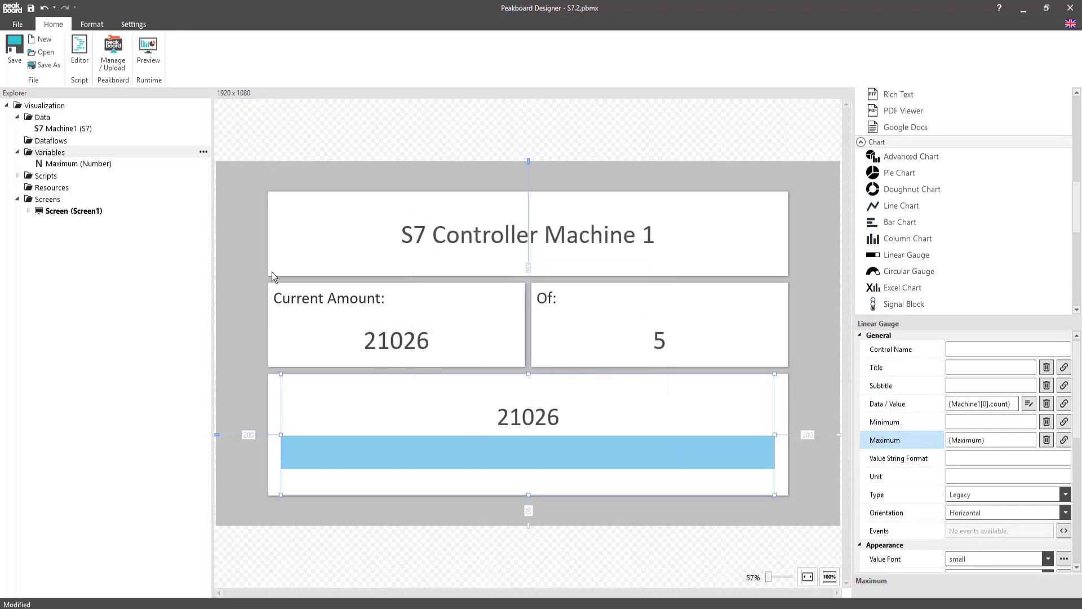
Step: Start a refresh script for Machine1 with the condition "if data.Machine1[0].count >= data.Maximum then"
right_click(75, 129)
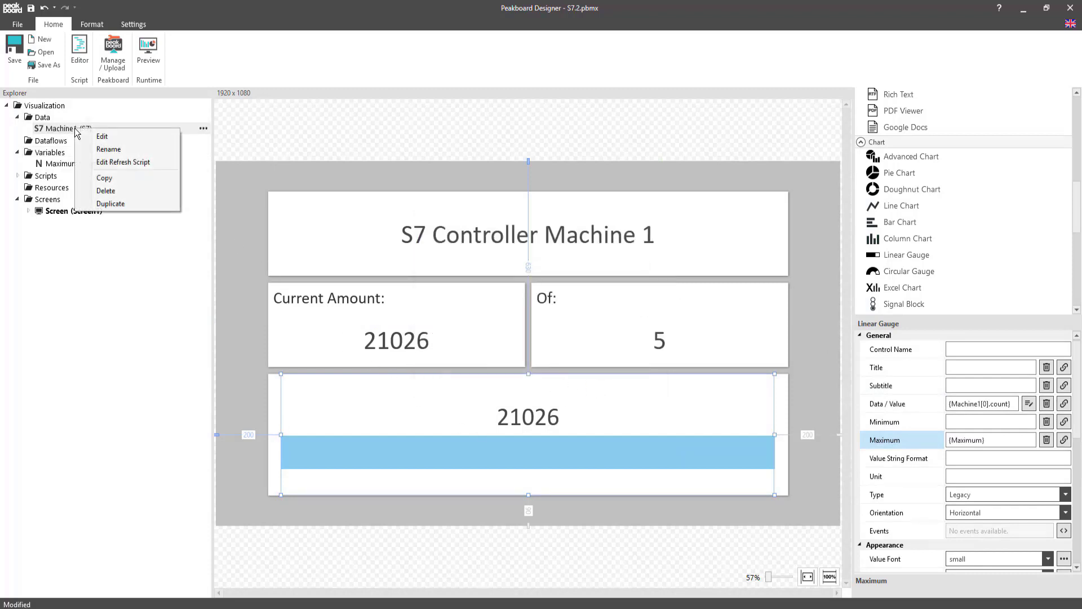
click(114, 163)
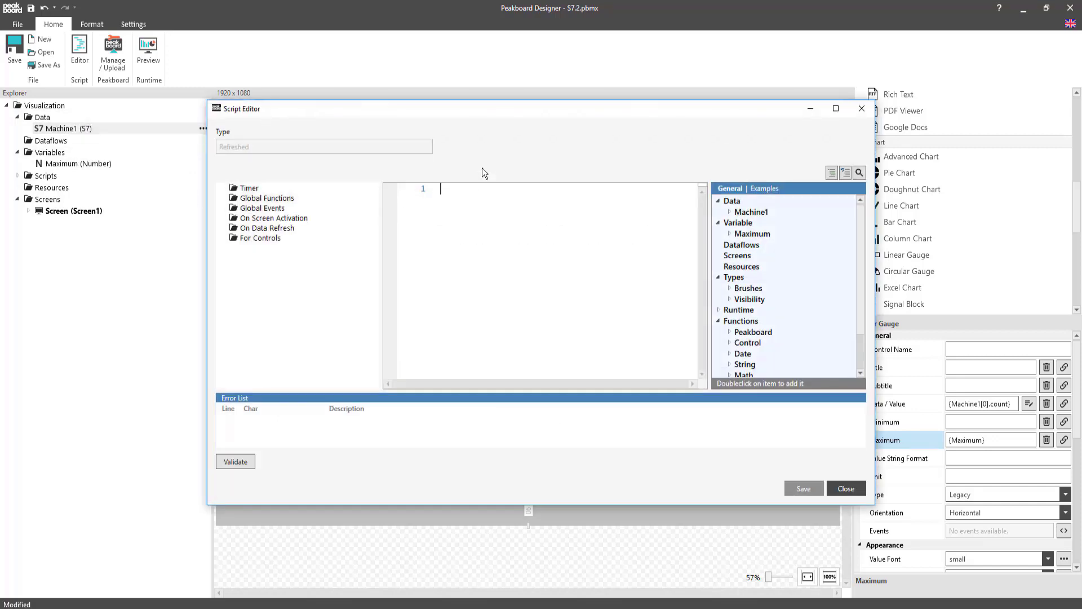
text(if d)
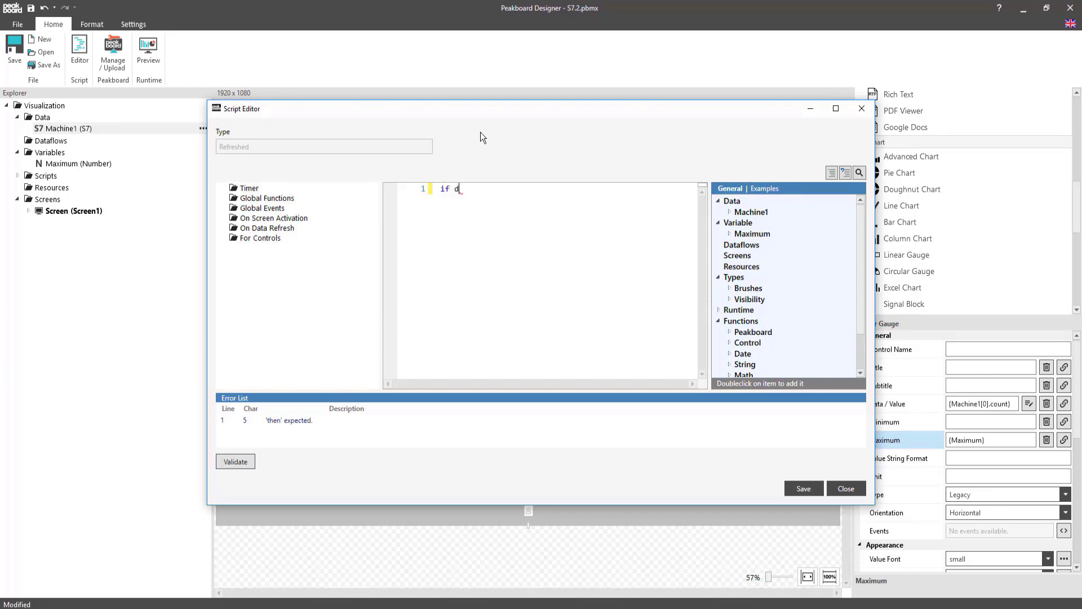
text(ata.)
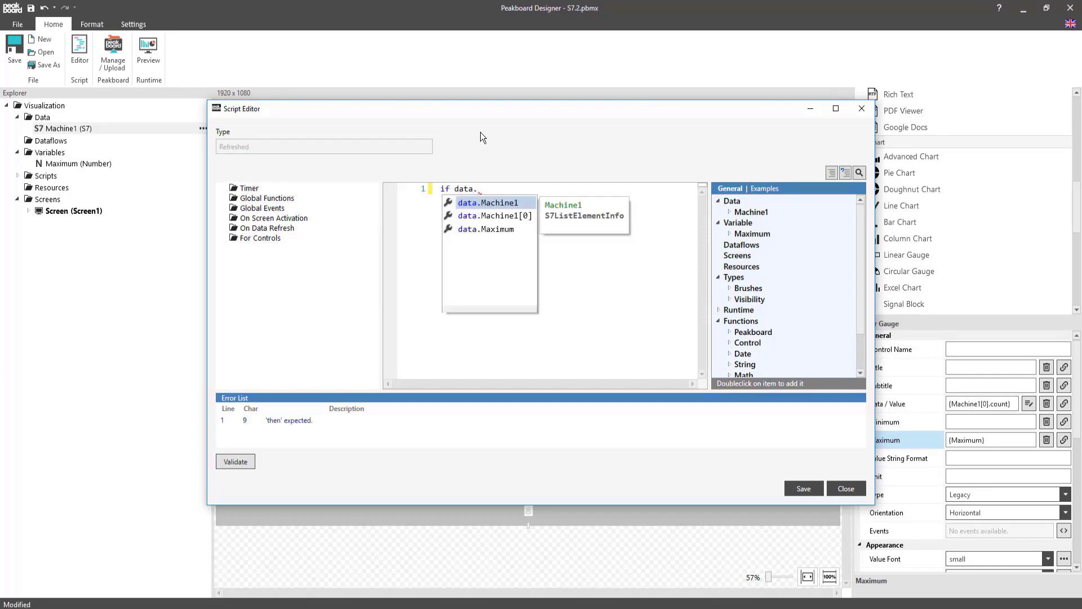
key(Down)
key(Return)
text(.count)
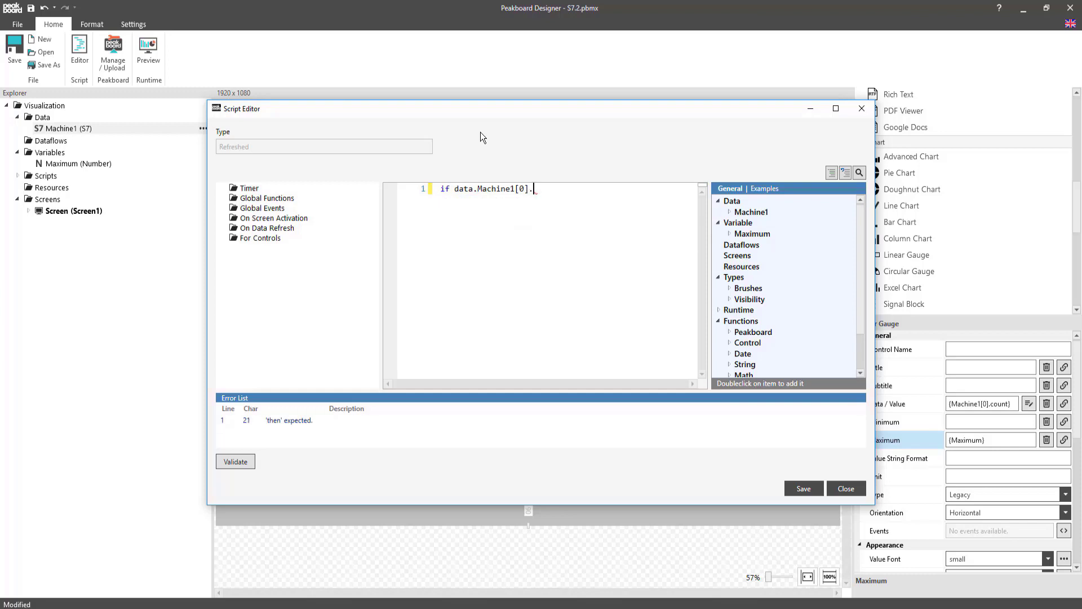
text( >= data.)
key(Down)
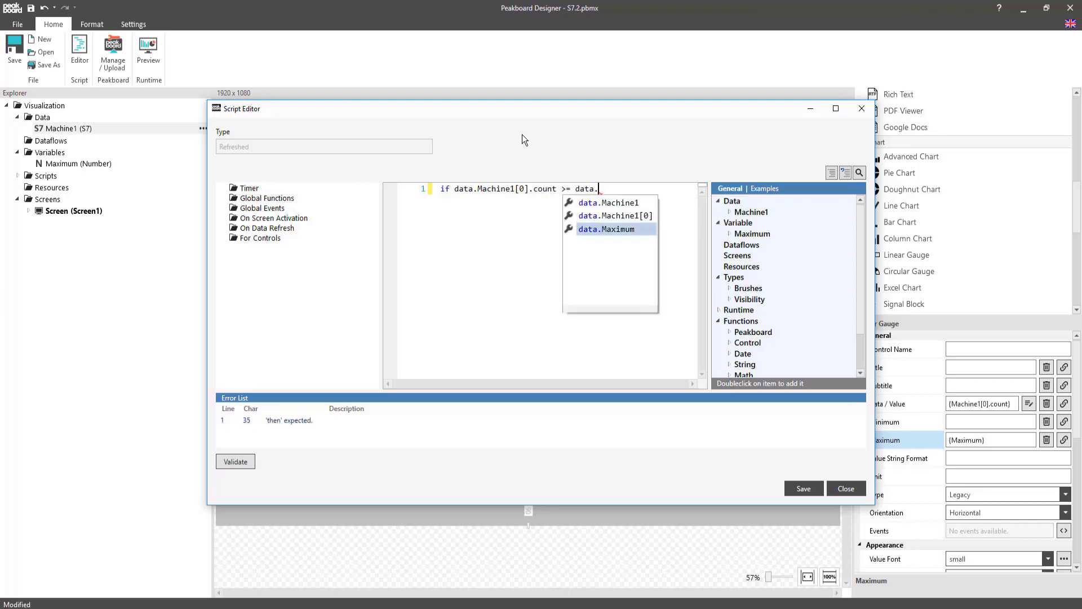
key(Return)
text(then)
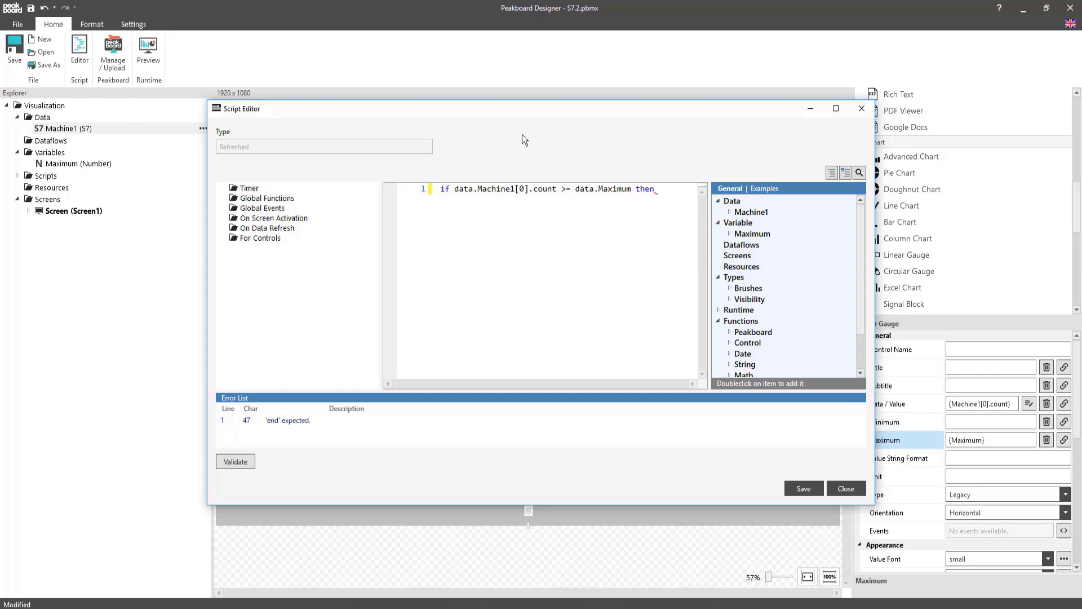
key(Return)
Step: Insert Machine1's SetDataBlockVariable function for writing to the PLC inside the if block
click(730, 212)
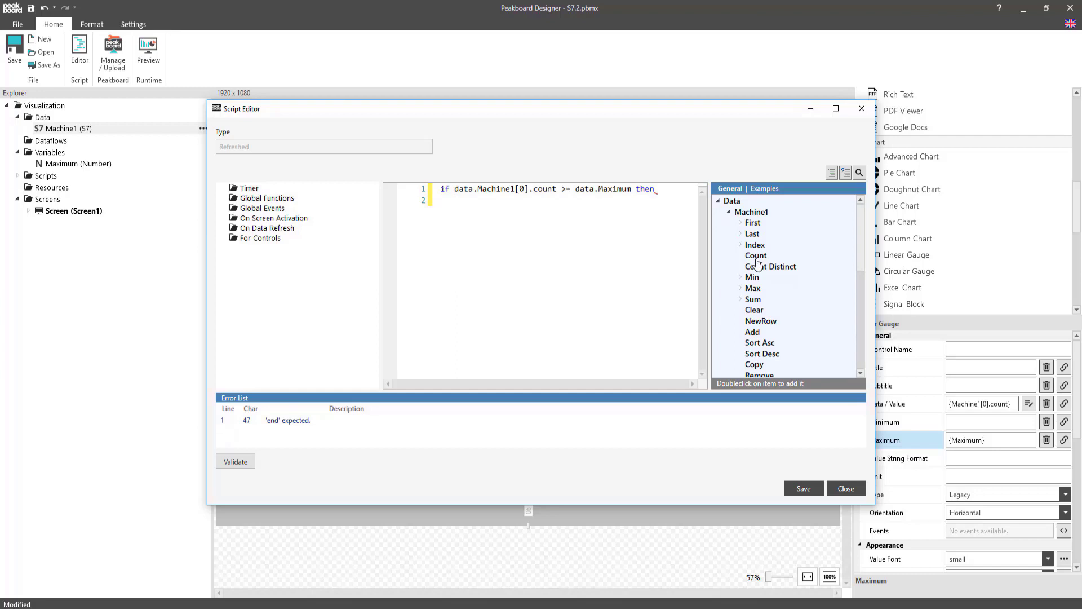
scroll(760, 265, down, 3)
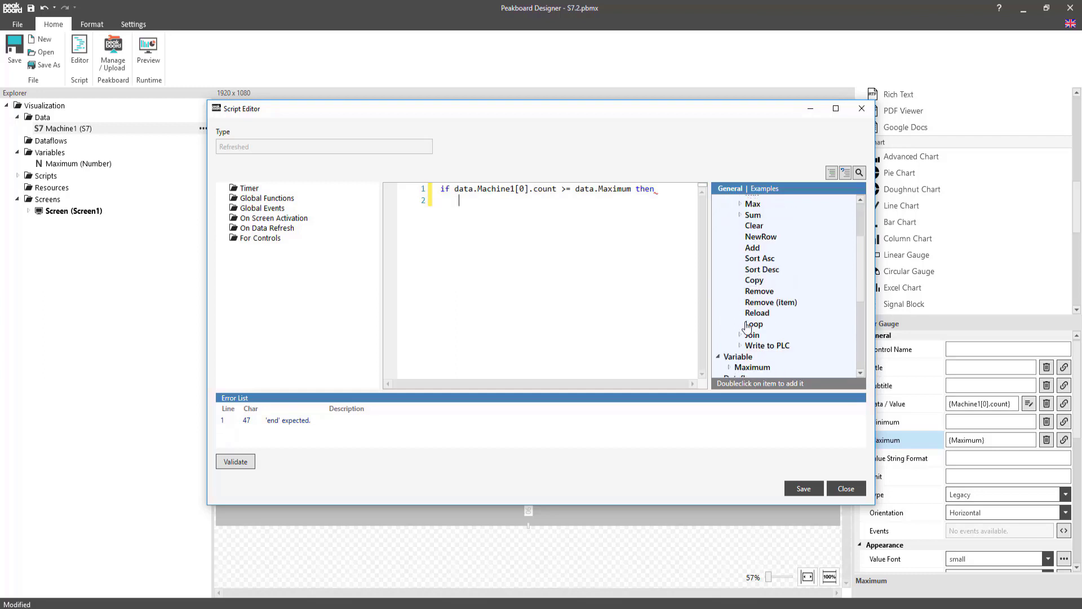
click(740, 344)
scroll(789, 309, down, 2)
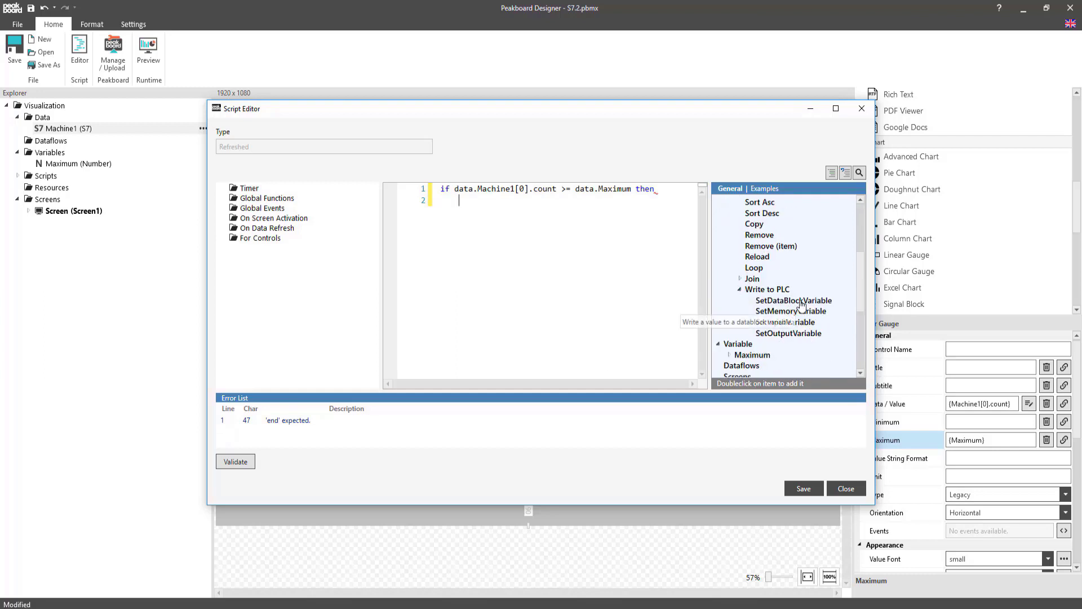
double_click(802, 304)
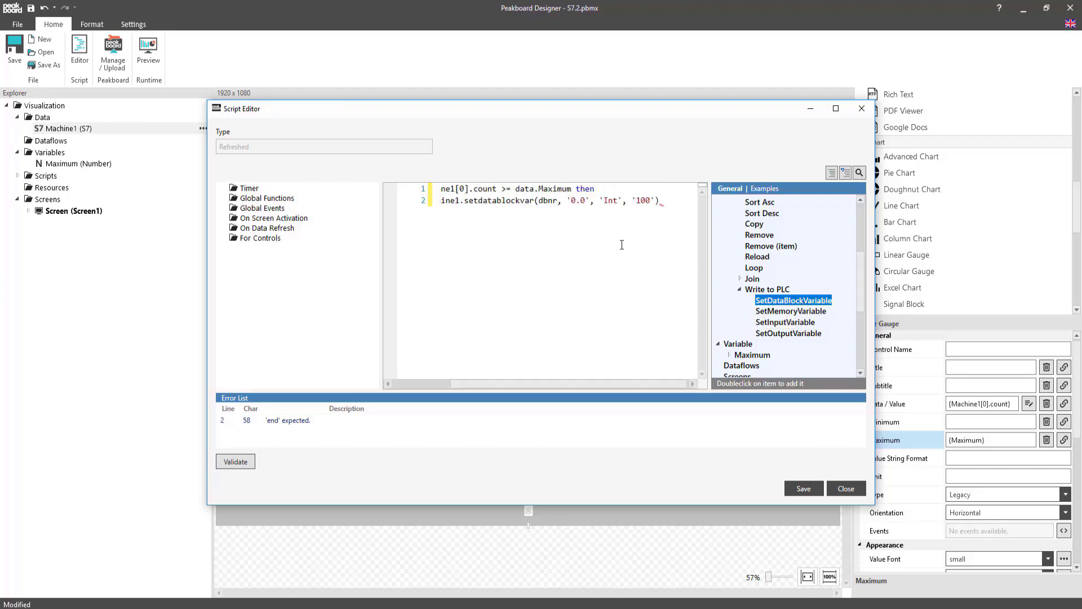
Step: Set the setdatablockvar arguments to datablock 5, offset '264' and value '0', keeping type 'Int'
double_click(548, 201)
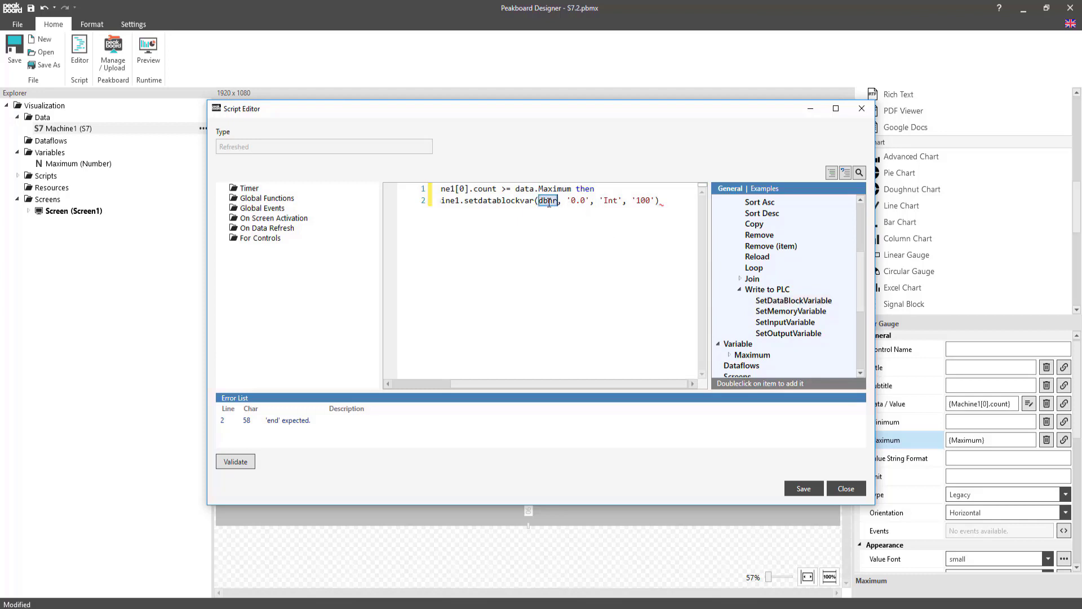
text(5)
key(Right)
key(Right)
key(Right)
key(Right)
key(Right)
key(Right)
key(BackSpace)
key(BackSpace)
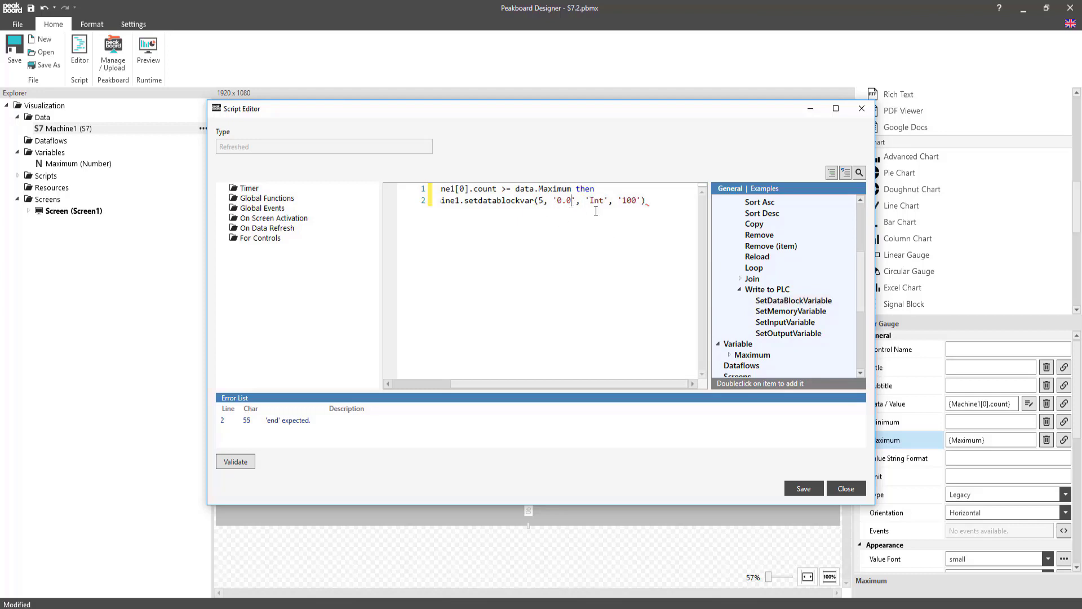
key(BackSpace)
text(264)
double_click(630, 201)
text(0)
Step: Close the if block with "end" on a new line, then save the refresh script and leave the script editor
key(Return)
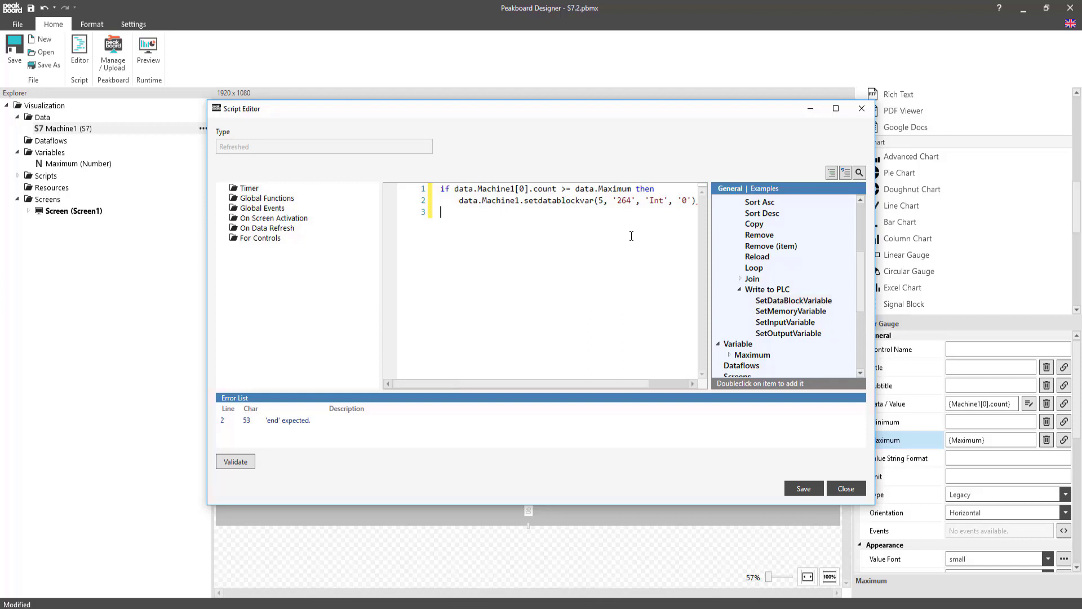
text(end)
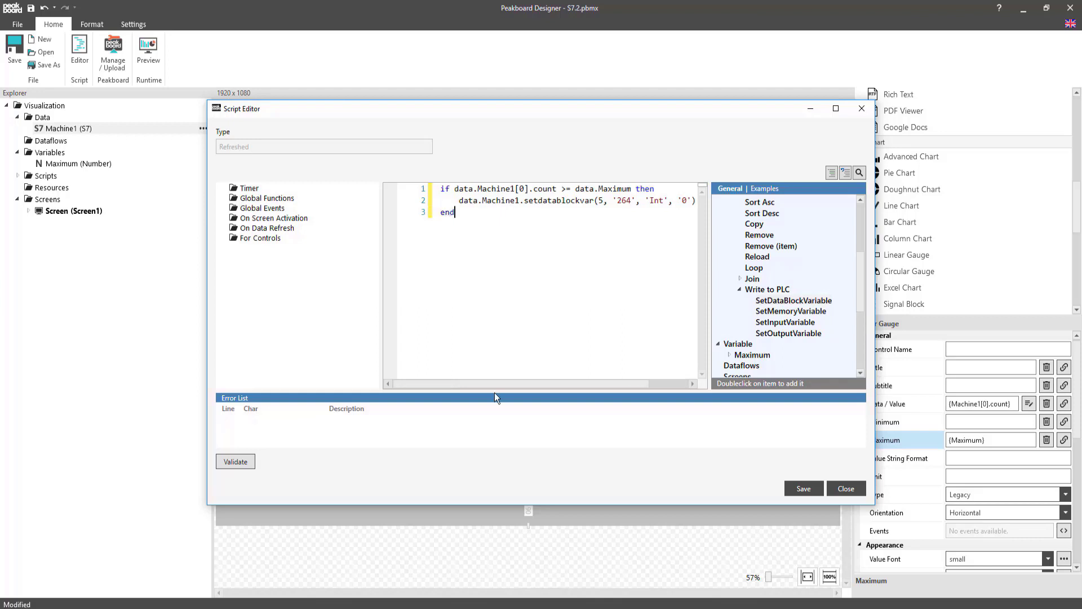
click(802, 489)
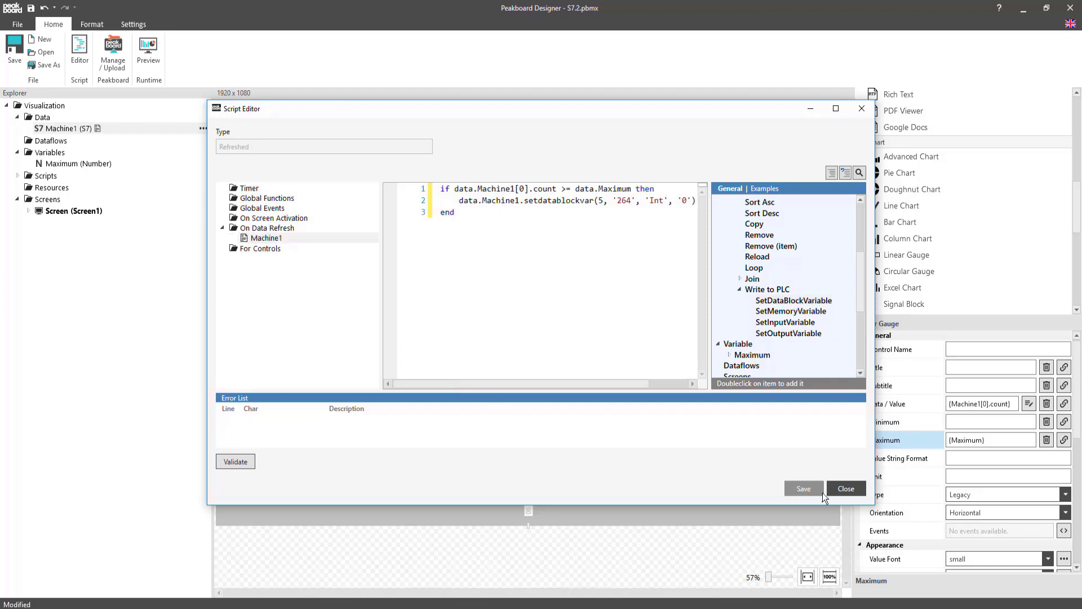
click(838, 489)
Step: Start a preview of the finished dashboard
click(237, 331)
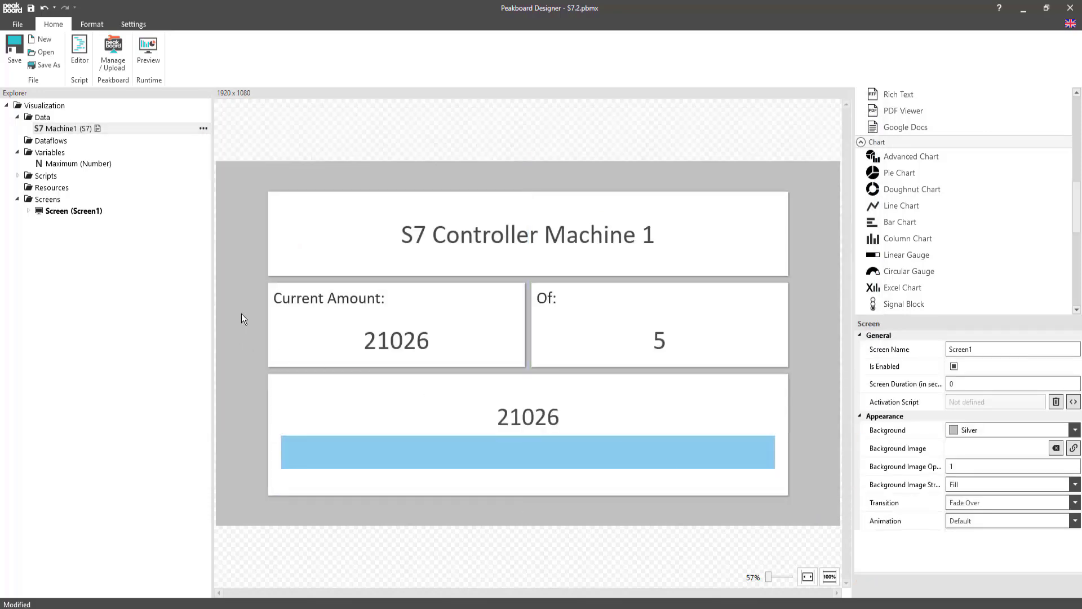
click(146, 59)
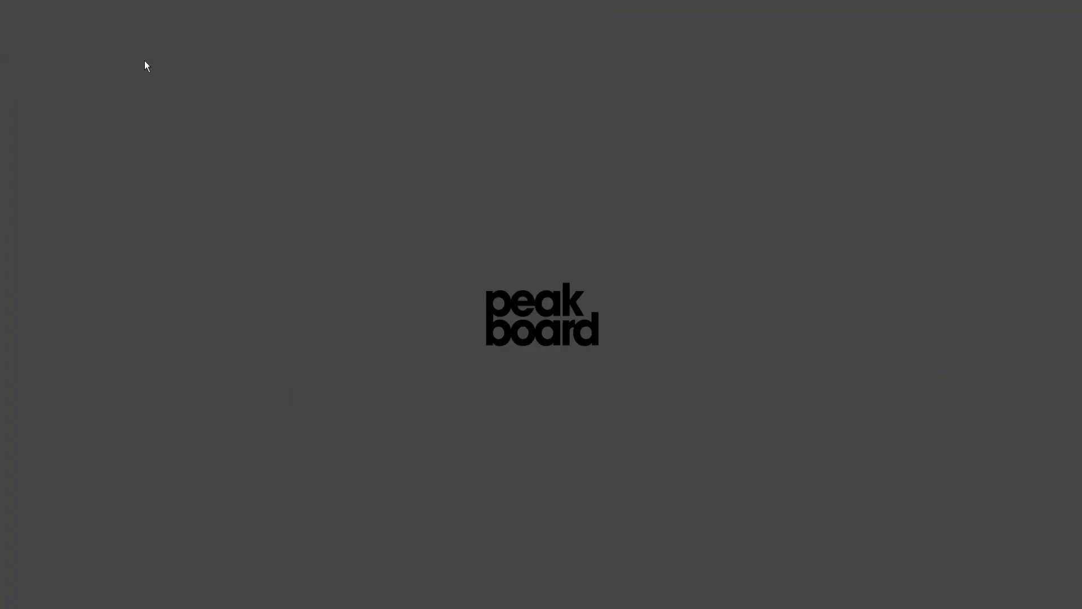